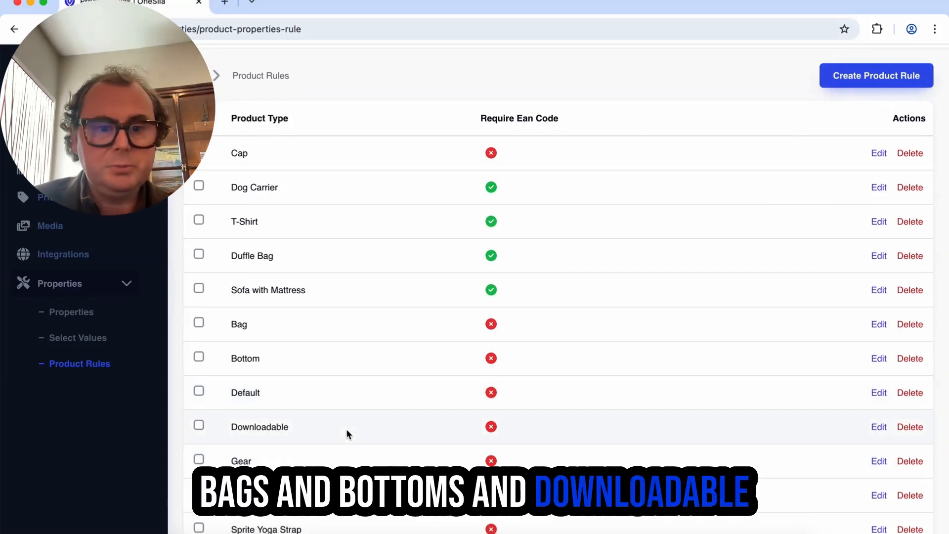
Create a new product rule with the product type value "Cup" and save it, staying in its editor.
scroll(347, 434, down, 2)
scroll(395, 447, up, 3)
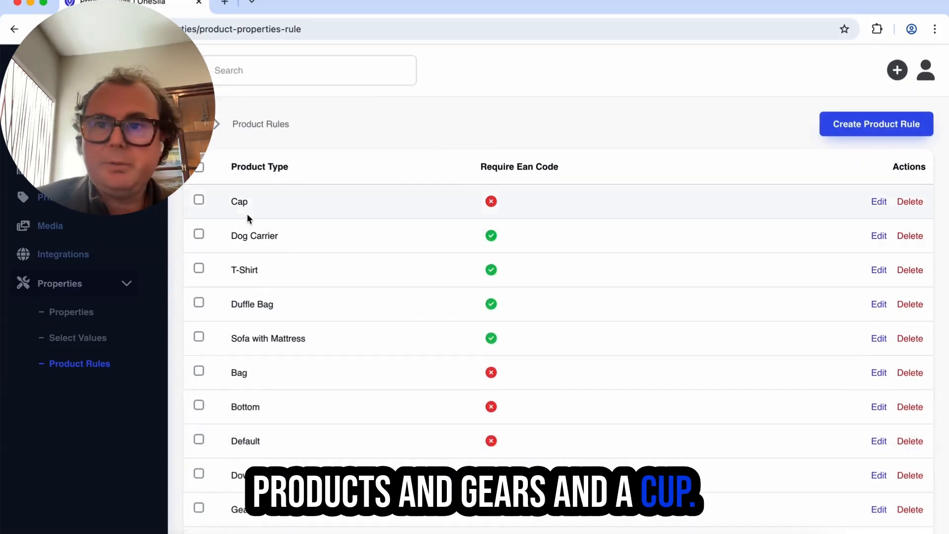
click(832, 130)
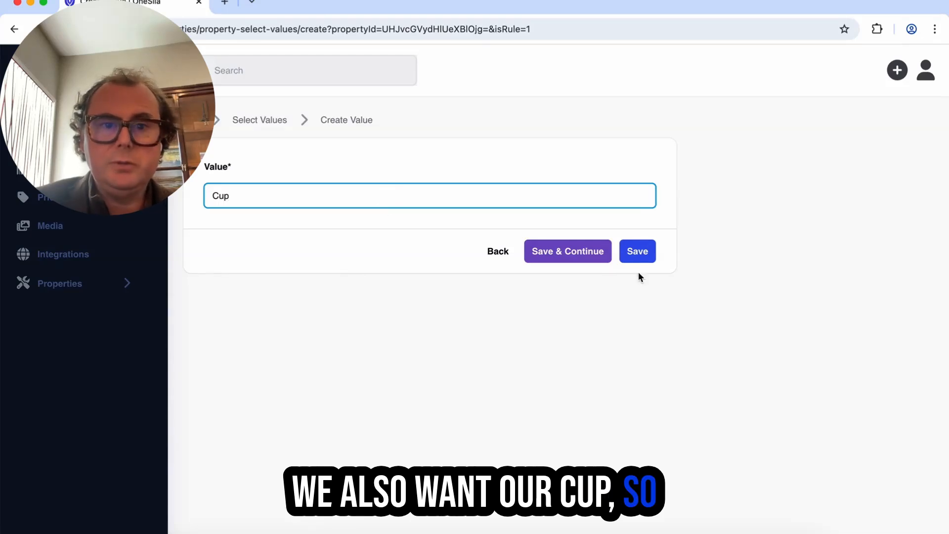
click(585, 255)
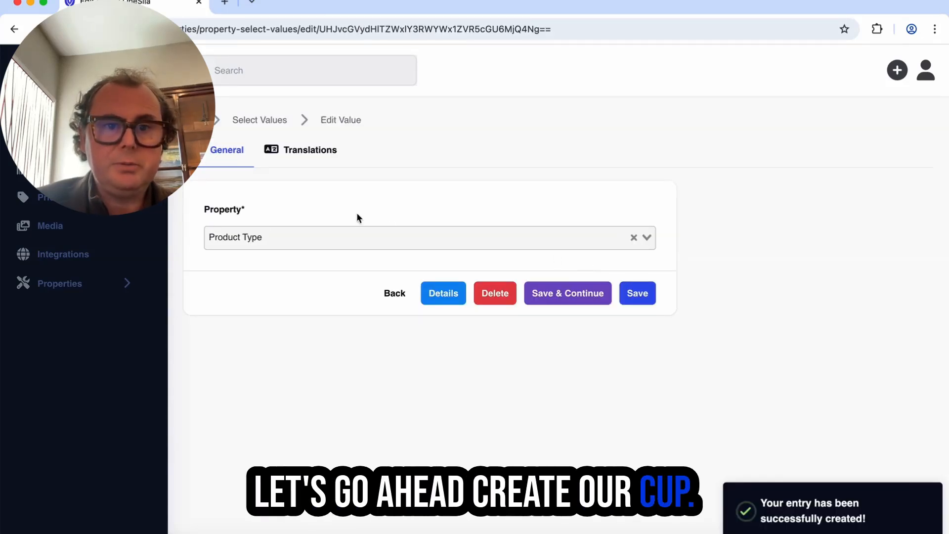
Auto-translate the Cup value's name into French and German, and save the translations.
click(287, 157)
click(299, 269)
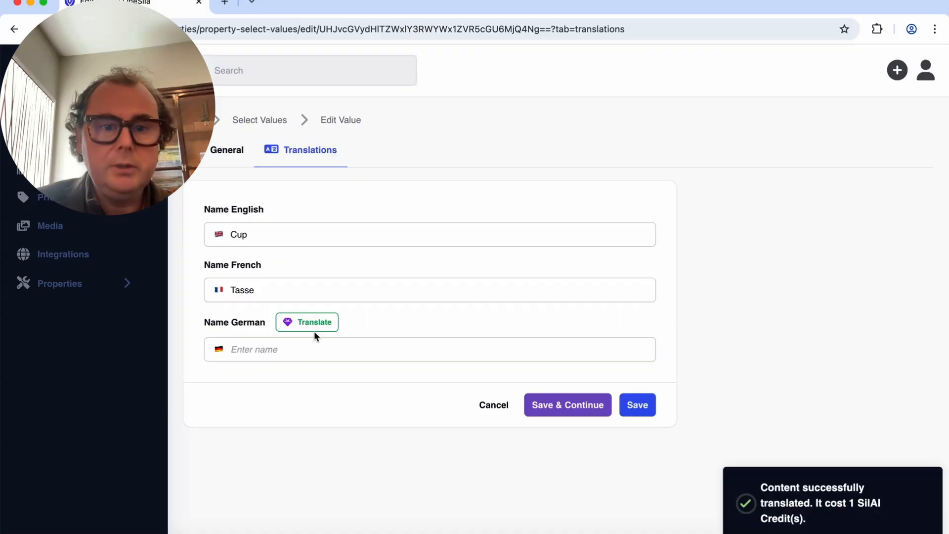
click(314, 327)
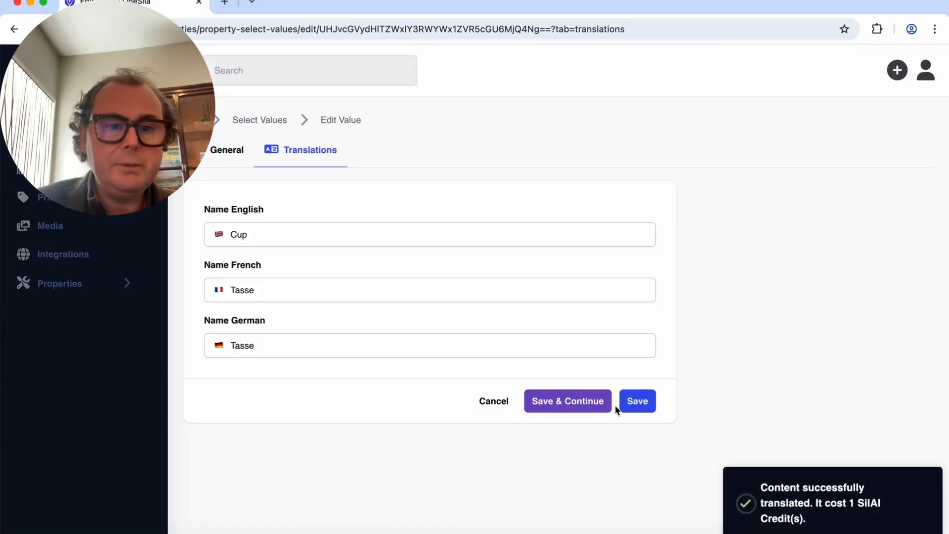
click(635, 402)
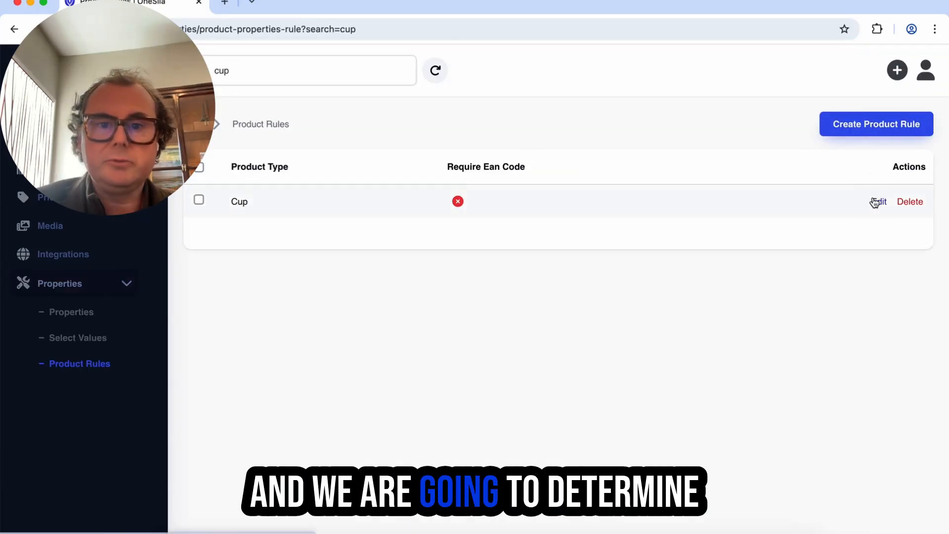
Open the Cup product rule for editing and add the Brand property as Required.
click(879, 202)
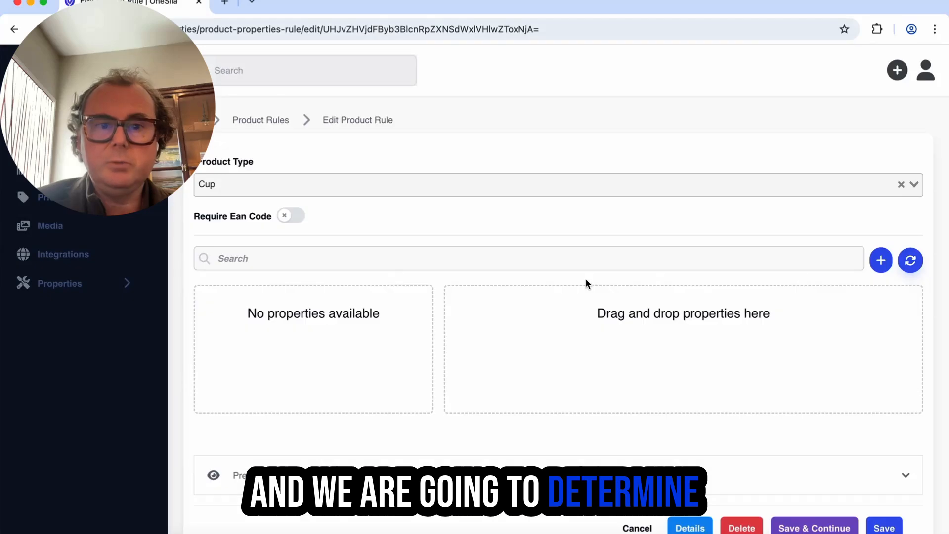
scroll(585, 278, down, 1)
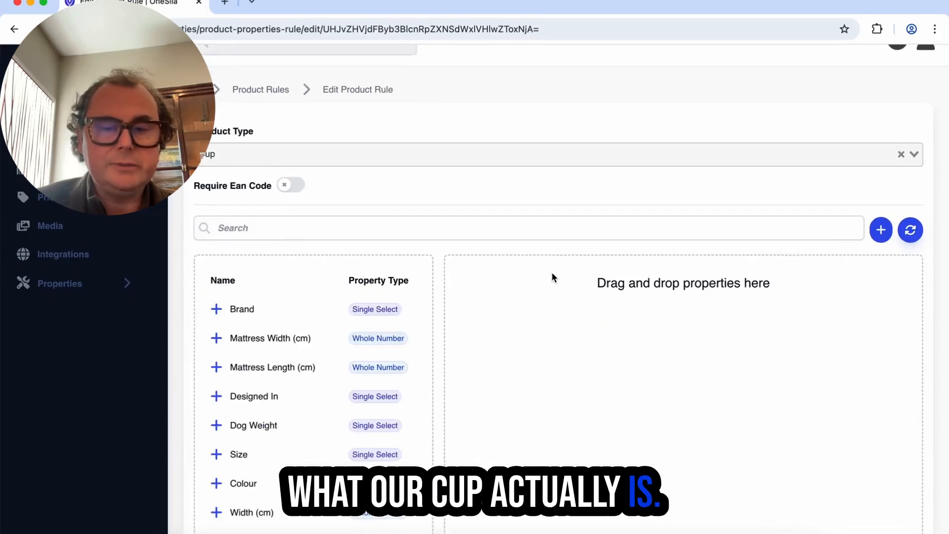
click(217, 310)
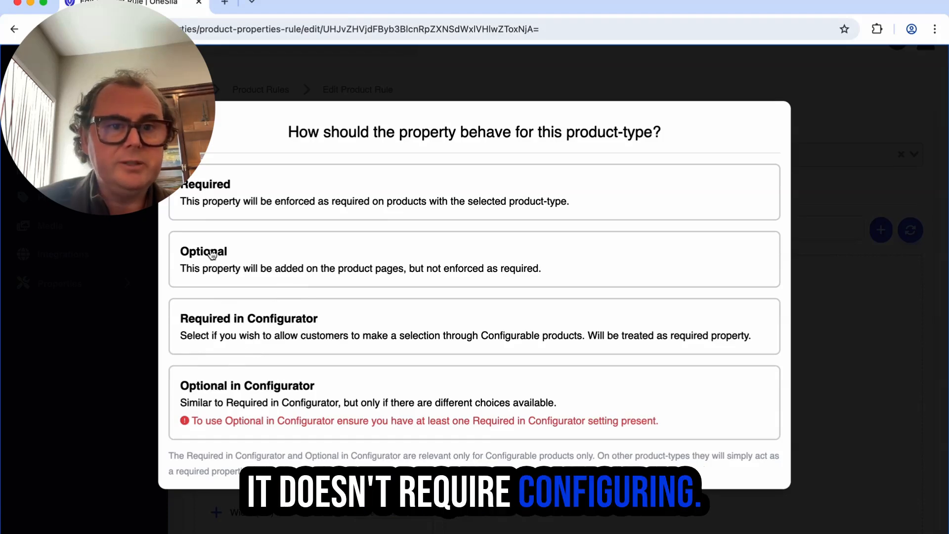
click(248, 204)
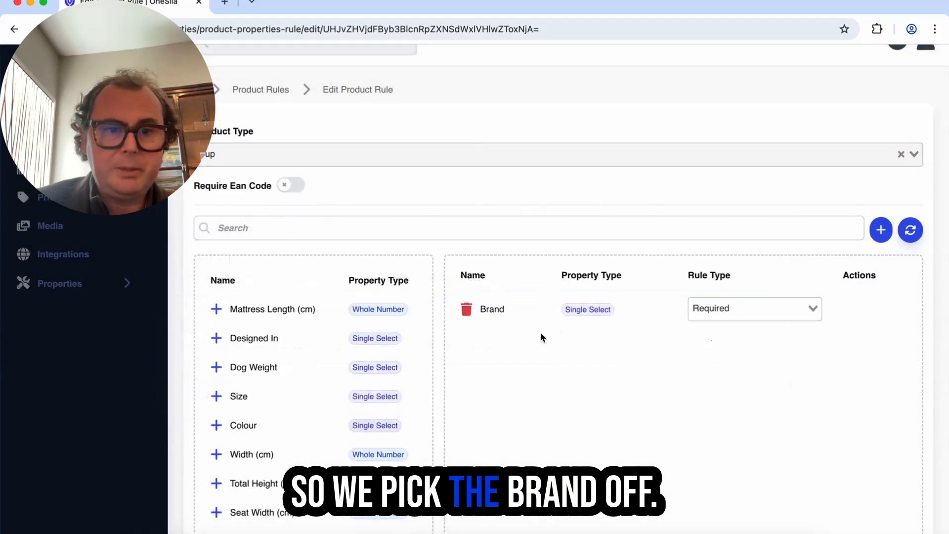
Add the Colour property to the Cup rule as Required in Configurator.
scroll(216, 321, down, 2)
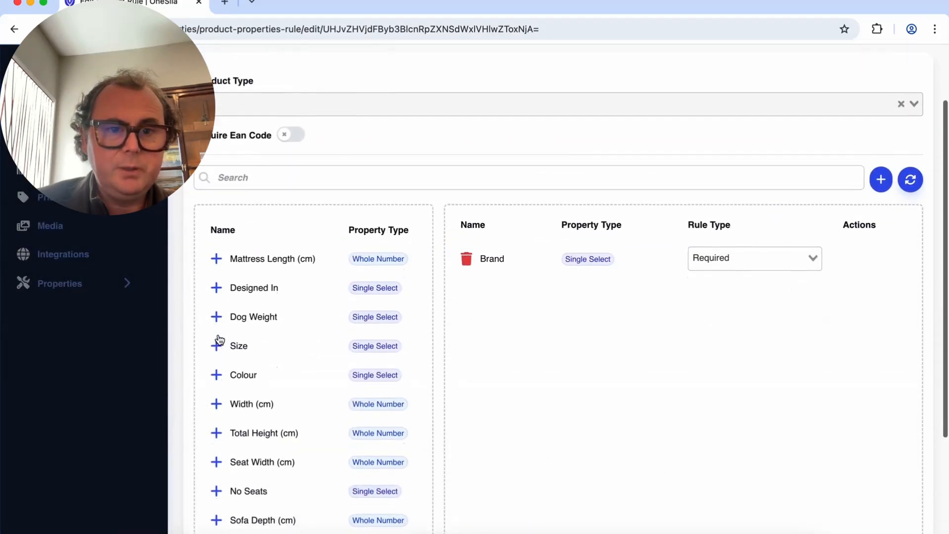
scroll(218, 341, down, 1)
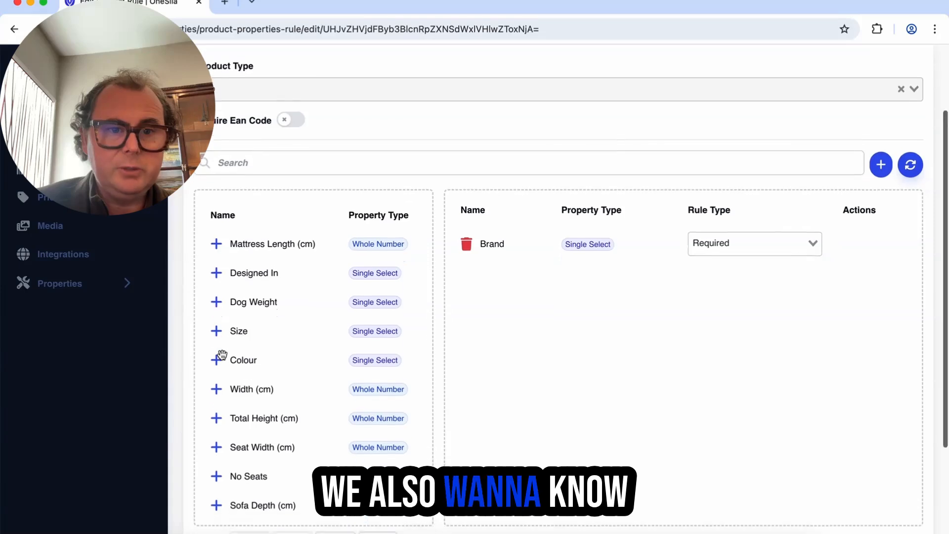
click(218, 356)
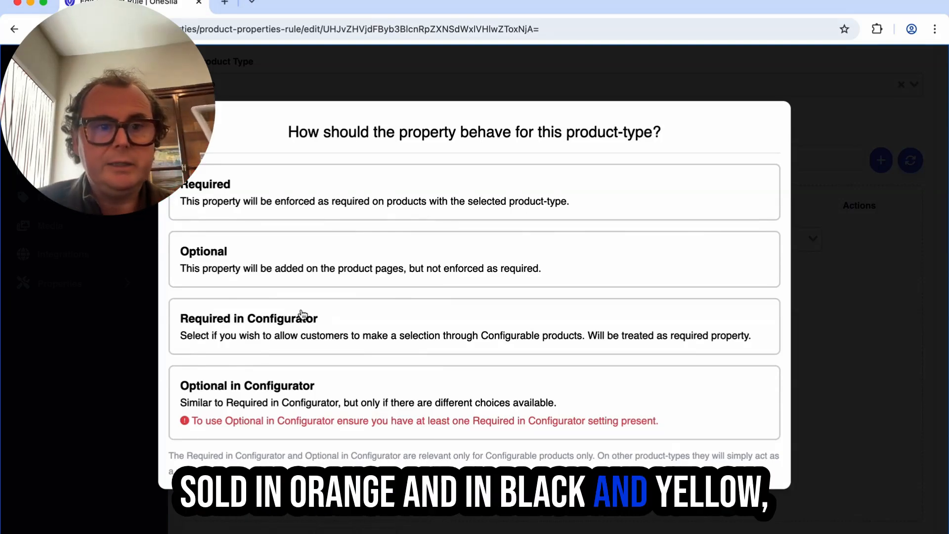
click(291, 335)
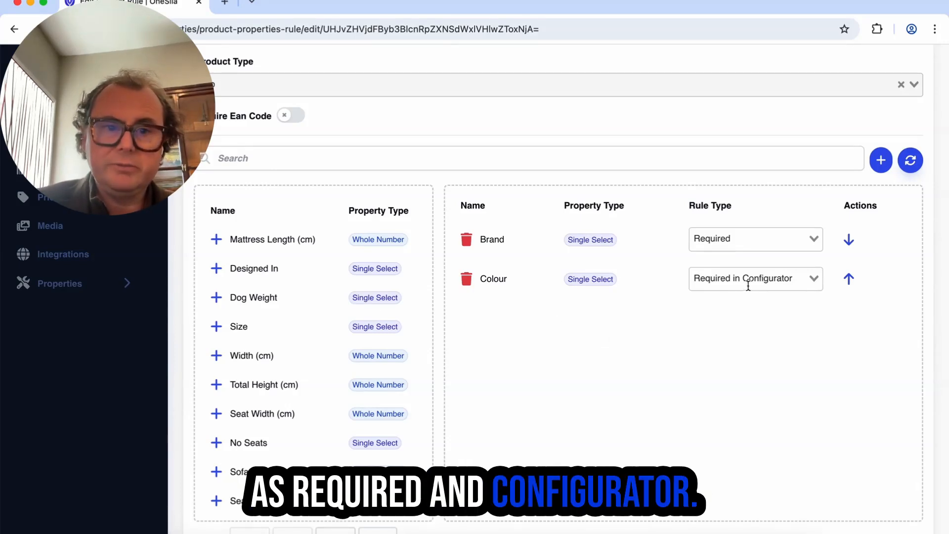
Find the Contents (ml) property among the available properties and add it to the Cup rule as Required.
scroll(339, 363, down, 3)
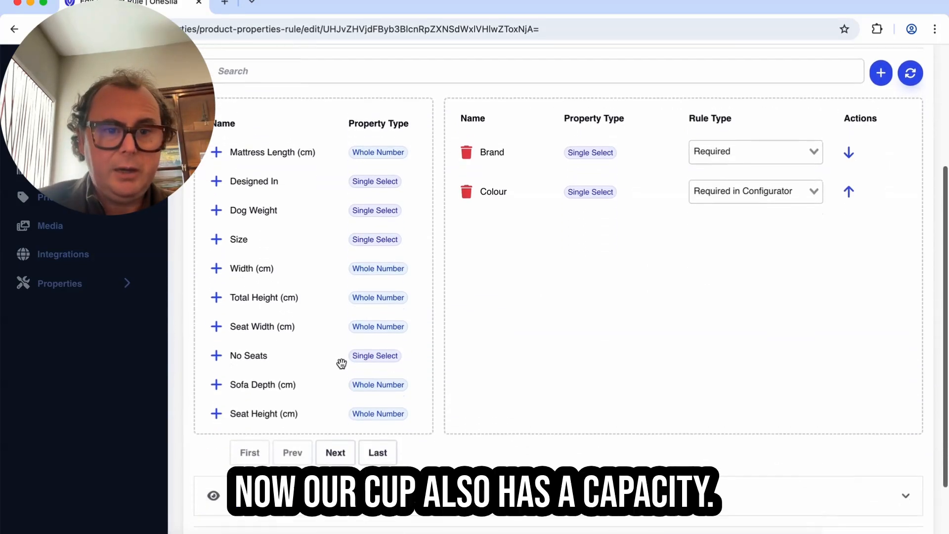
click(335, 447)
scroll(284, 277, up, 1)
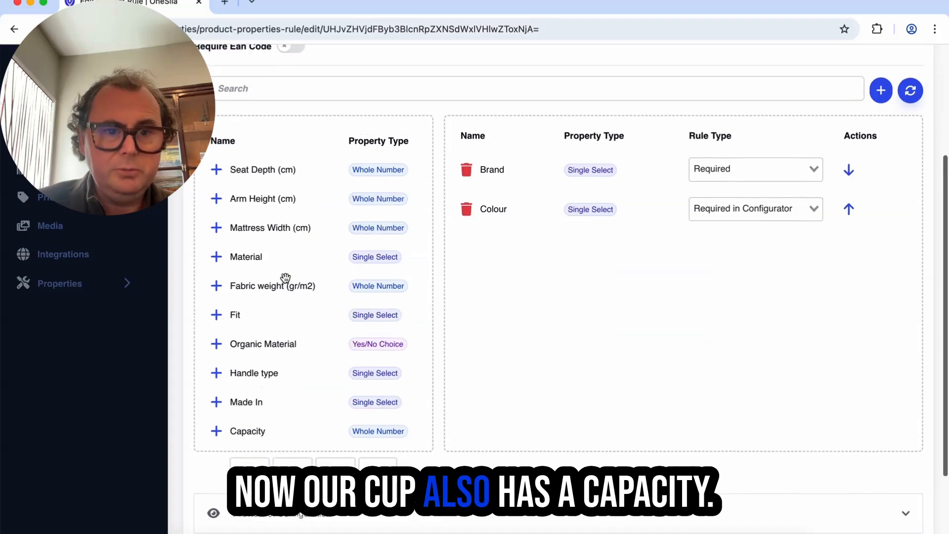
scroll(257, 364, down, 1)
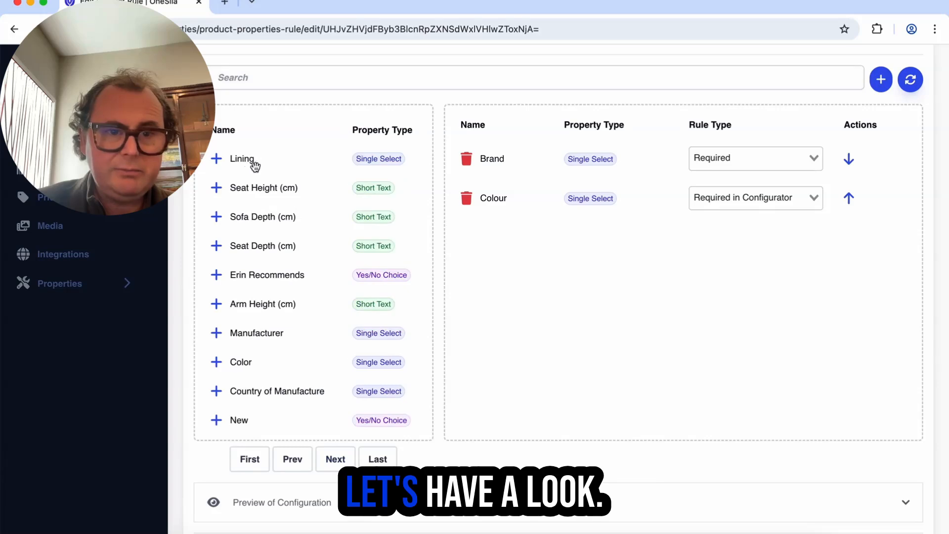
scroll(300, 302, up, 2)
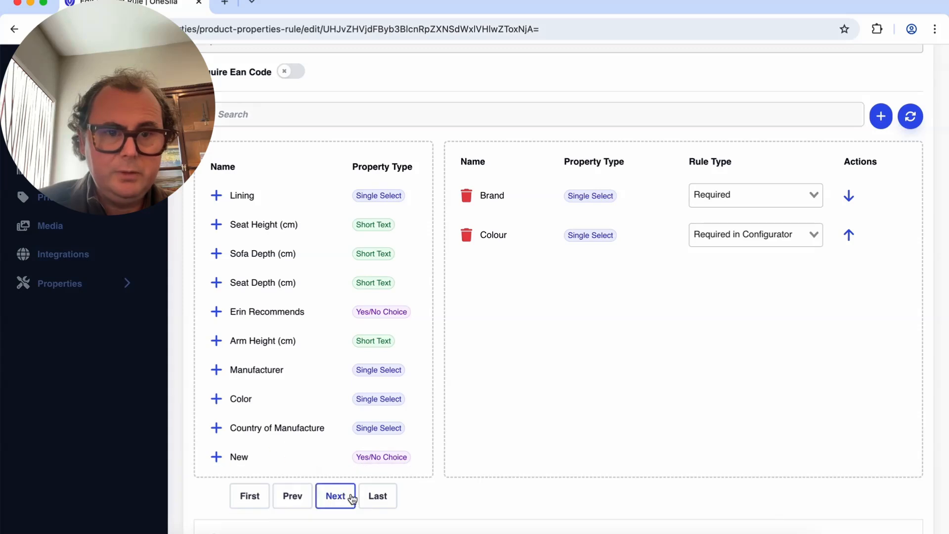
click(336, 496)
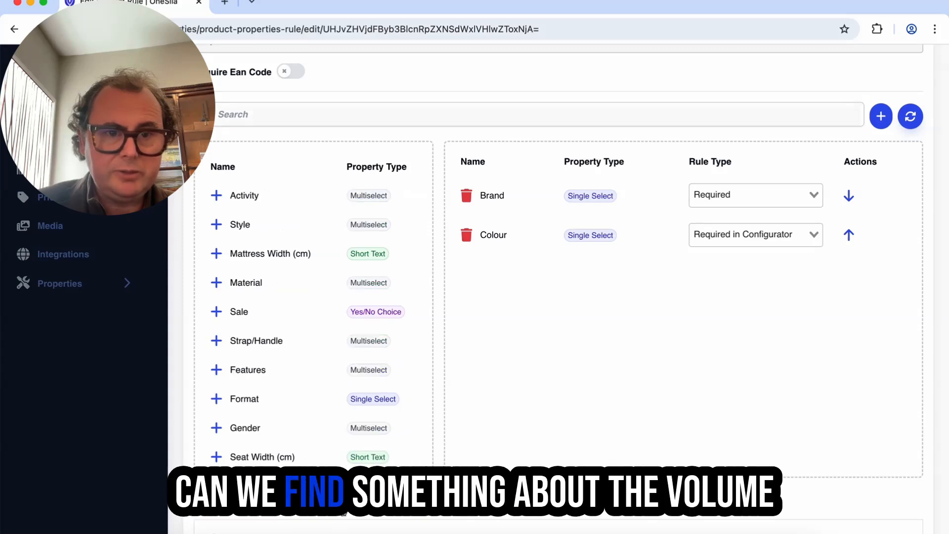
click(341, 500)
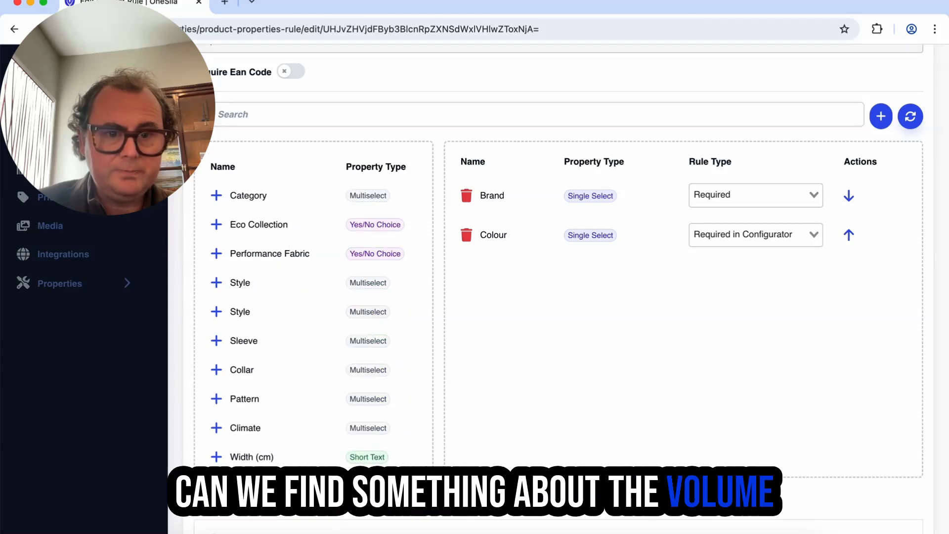
click(332, 497)
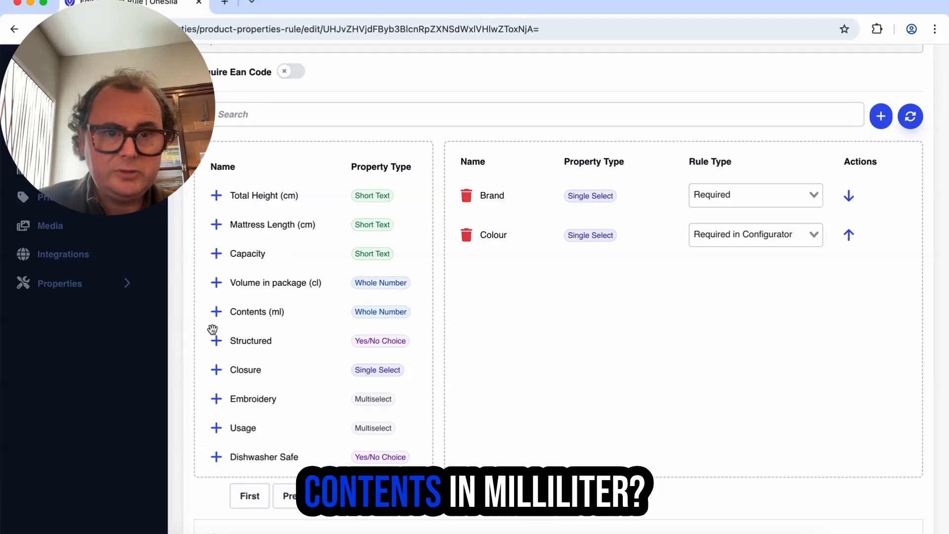
click(216, 311)
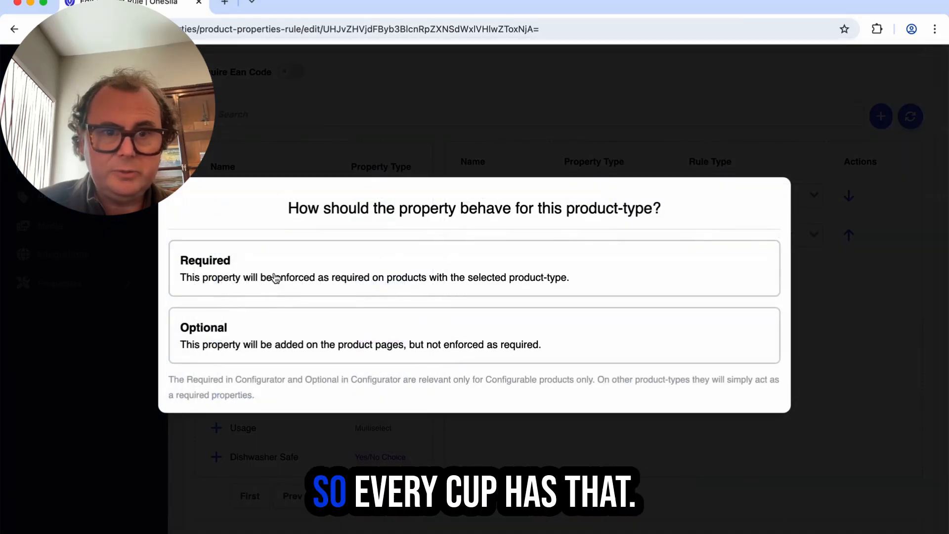
click(275, 278)
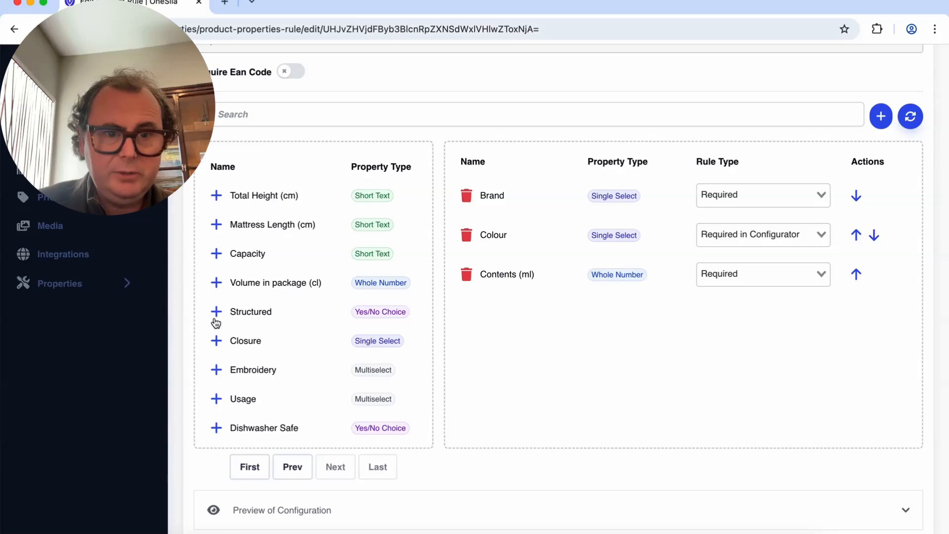
Add the Dishwasher Safe and Usage properties to the Cup rule, both as Required.
click(217, 428)
click(329, 270)
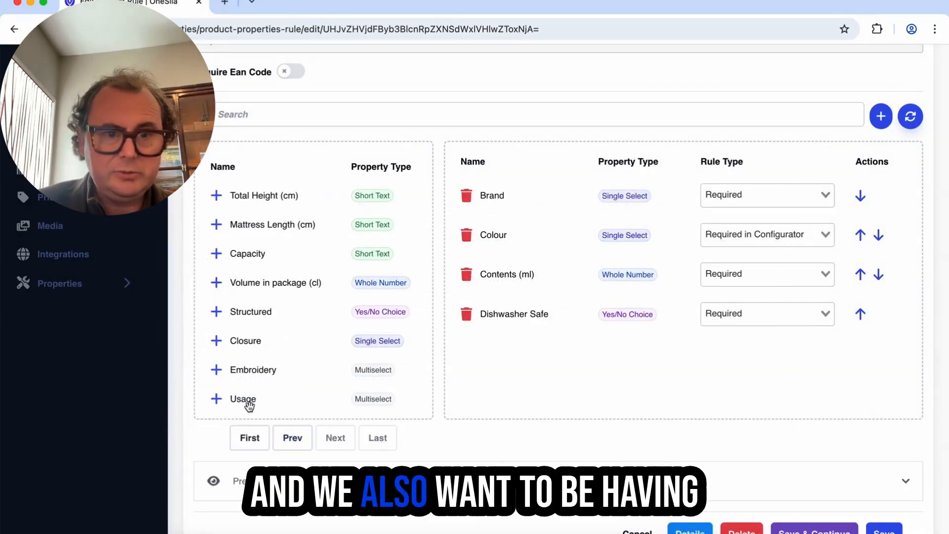
click(217, 400)
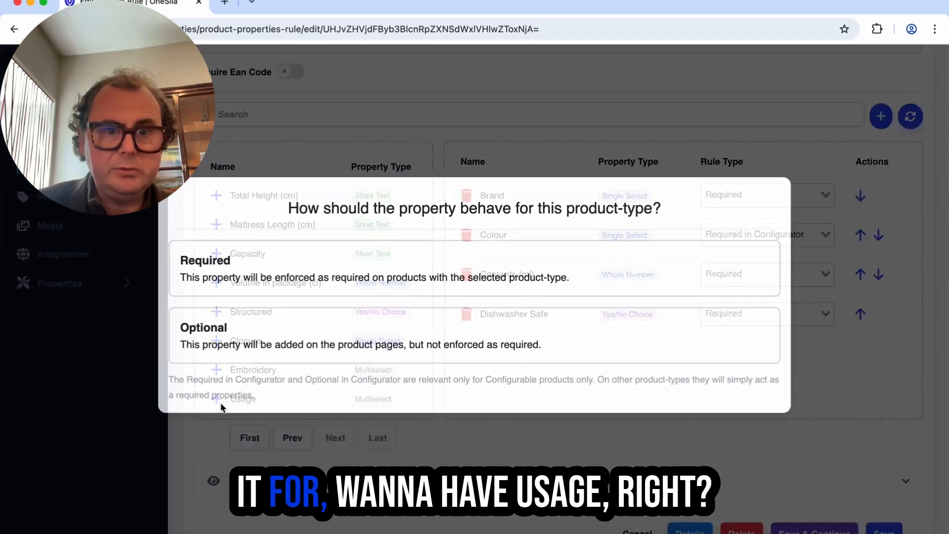
click(325, 280)
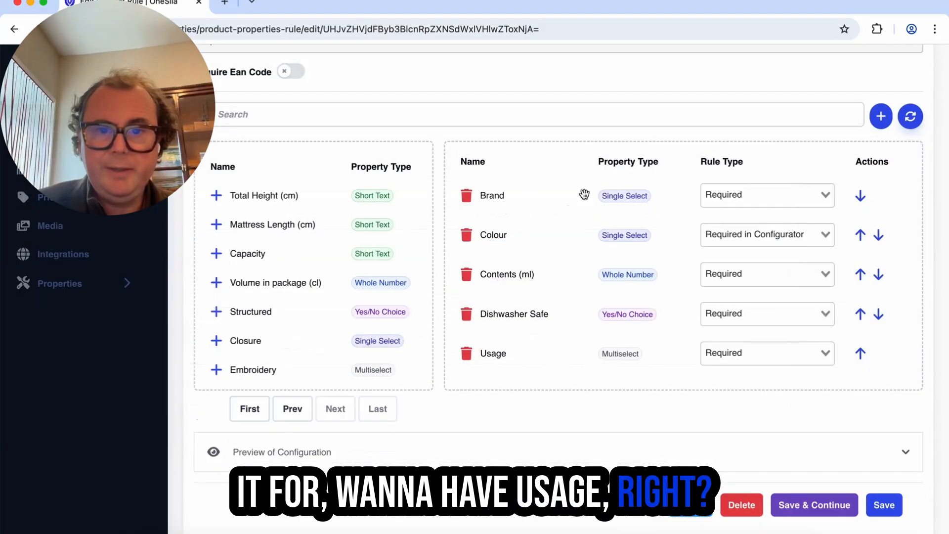
Look through the available properties for one describing the coffee cup type.
scroll(585, 195, up, 2)
scroll(290, 385, down, 3)
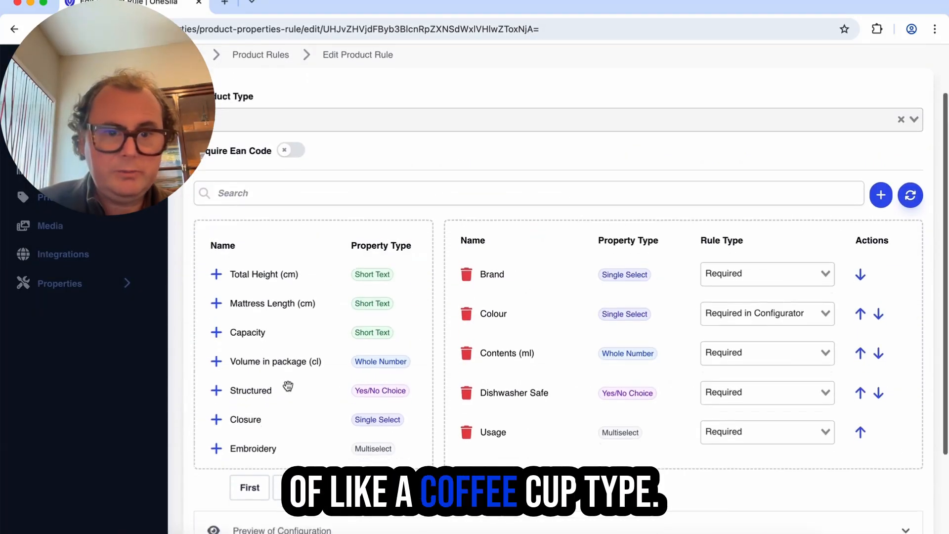
click(291, 437)
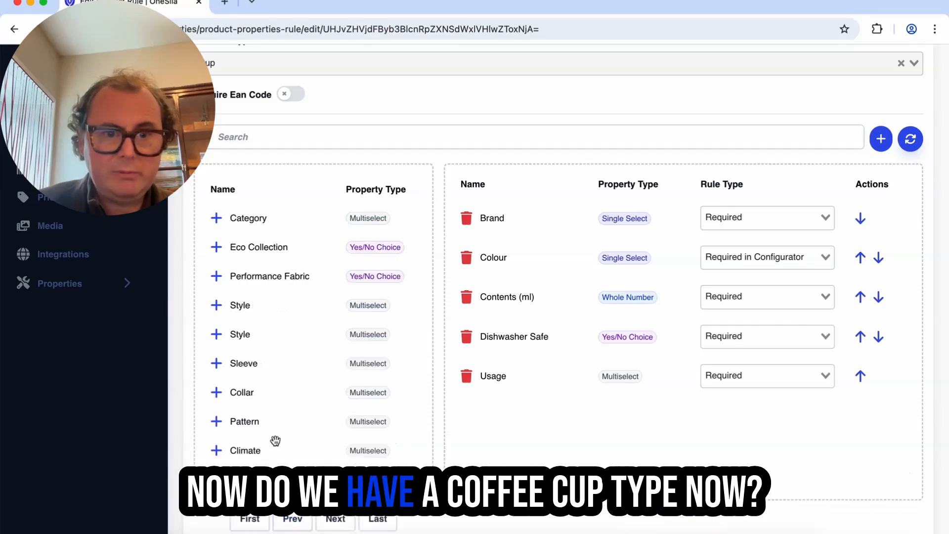
scroll(312, 457, down, 2)
click(255, 473)
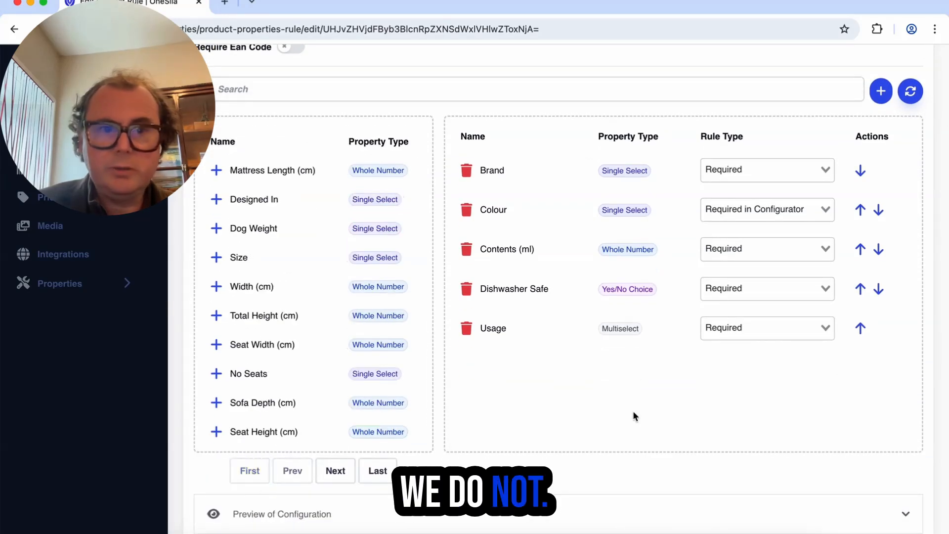
scroll(634, 411, up, 5)
scroll(633, 412, down, 5)
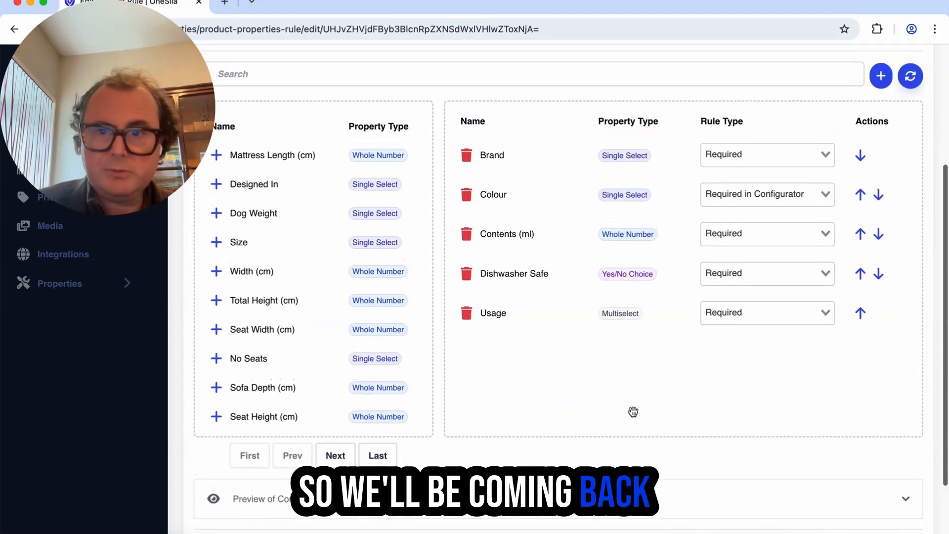
scroll(633, 412, up, 5)
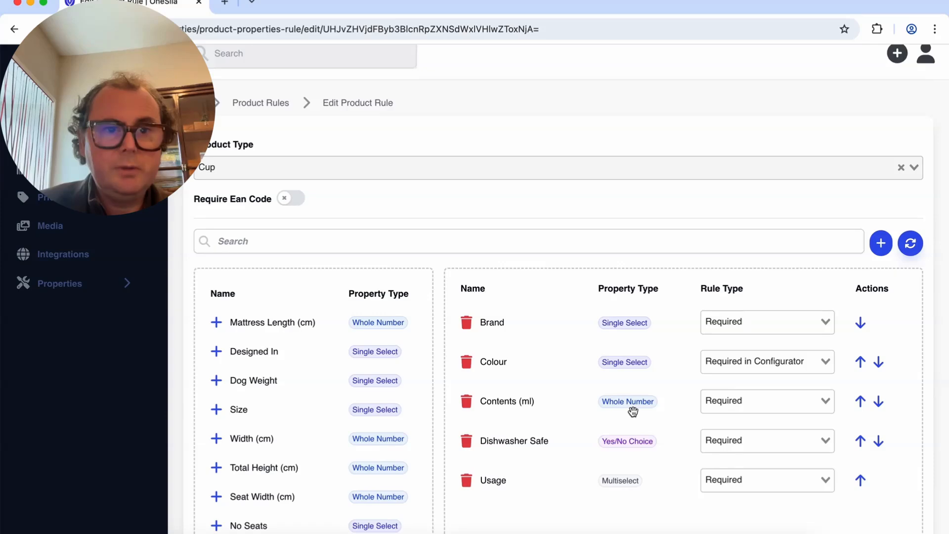
Save the Cup product rule with its assigned properties and keep it open for editing.
scroll(634, 412, down, 1)
scroll(650, 430, down, 4)
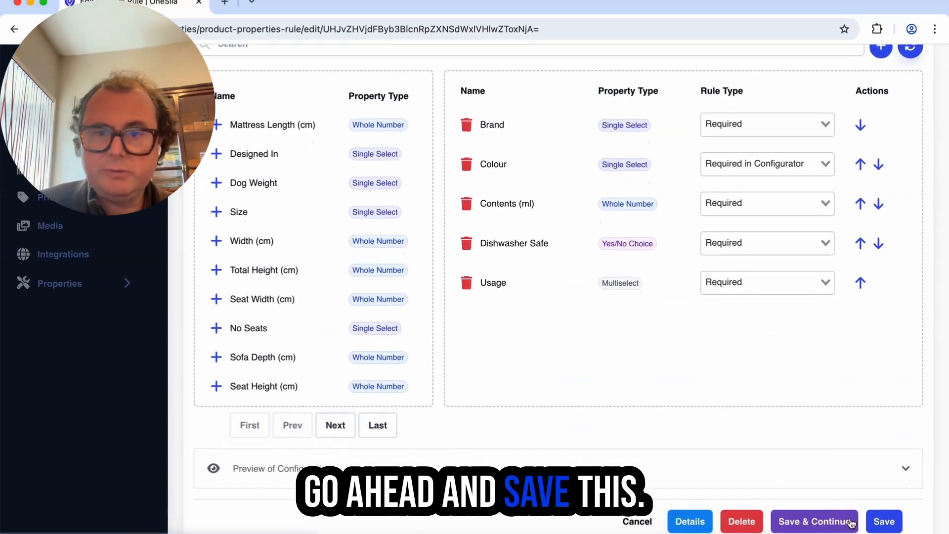
click(817, 522)
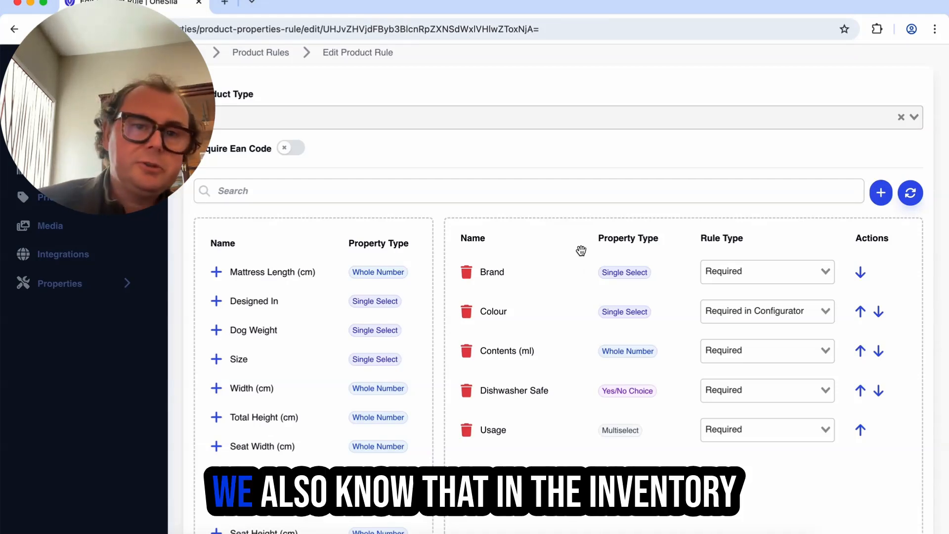
Turn on the EAN code requirement for the Cup product rule.
scroll(628, 162, up, 2)
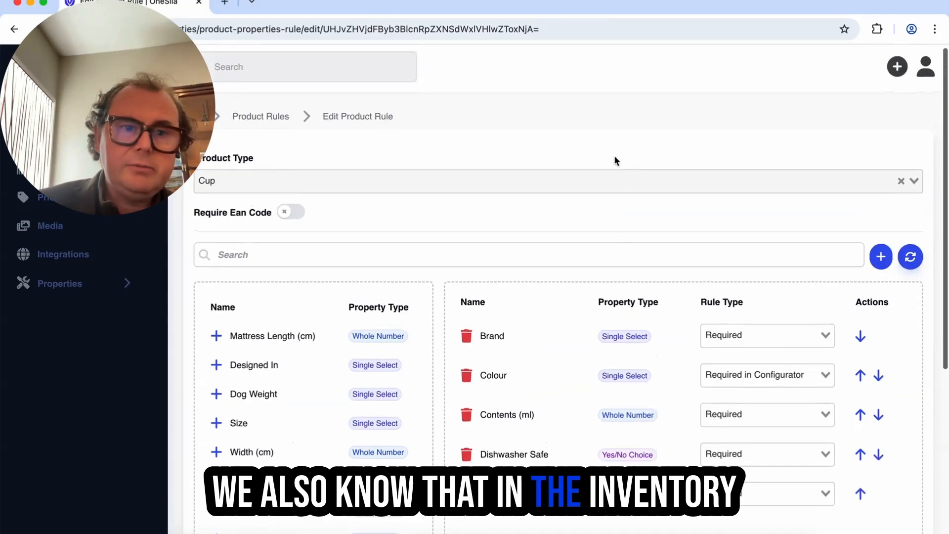
click(292, 214)
scroll(496, 235, down, 3)
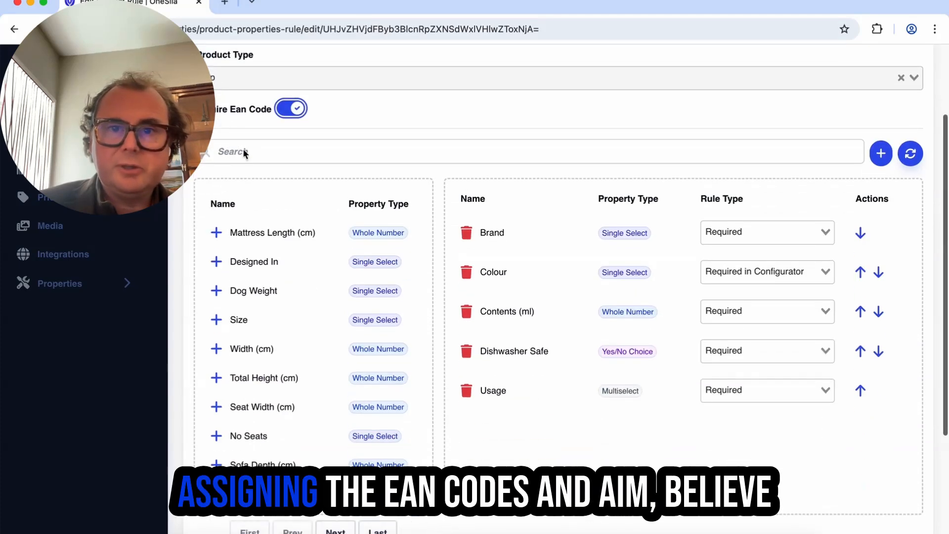
scroll(637, 134, down, 3)
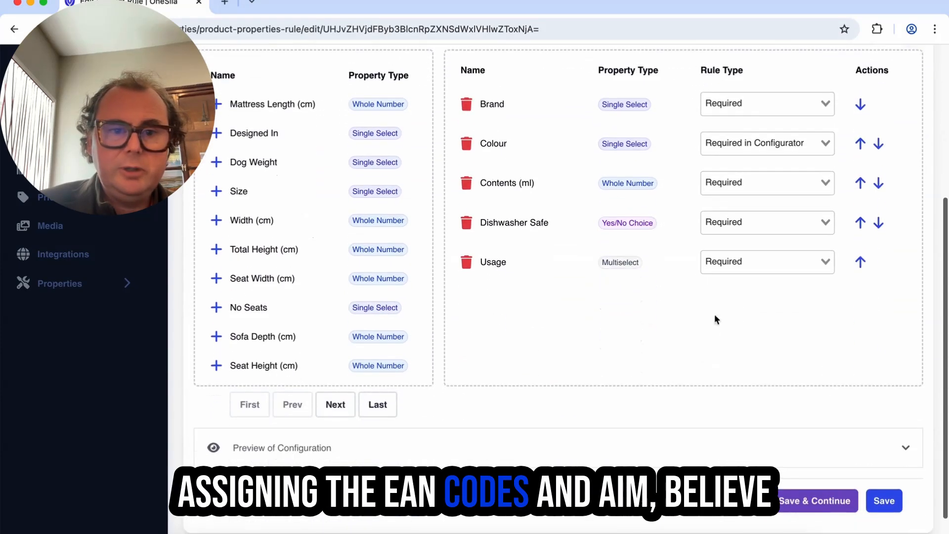
scroll(720, 352, up, 2)
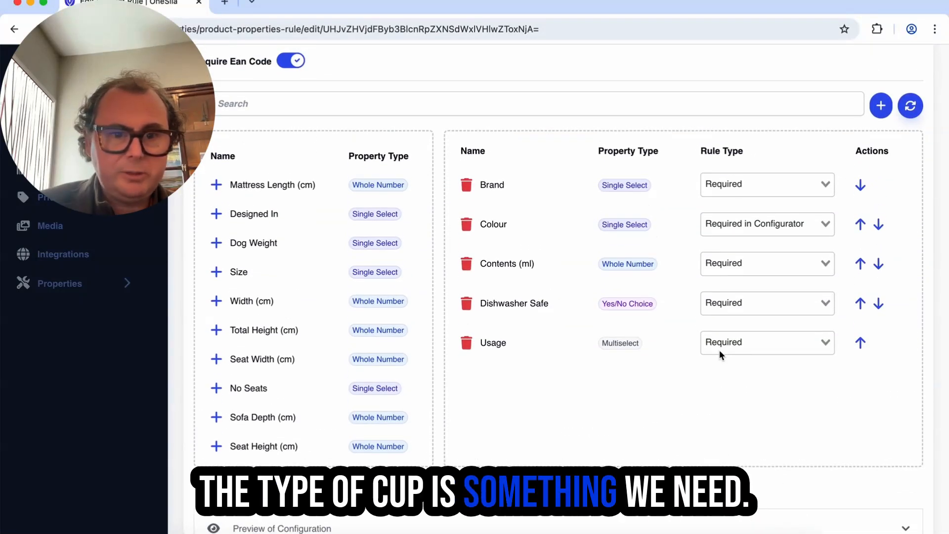
scroll(719, 349, up, 1)
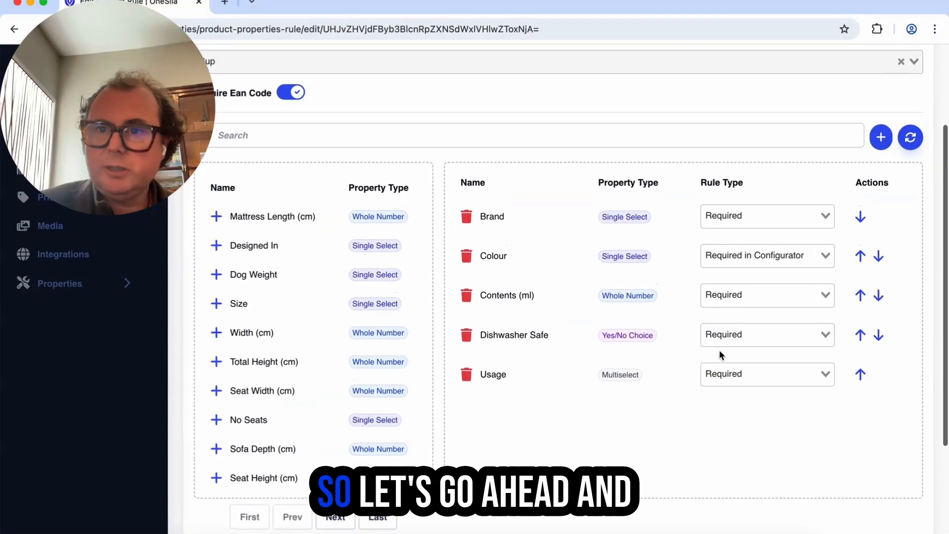
click(881, 138)
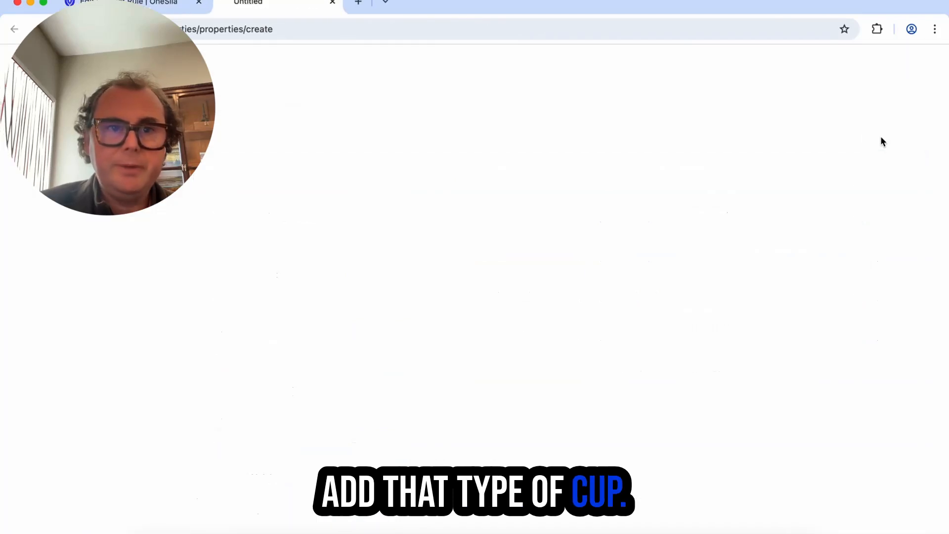
click(163, 9)
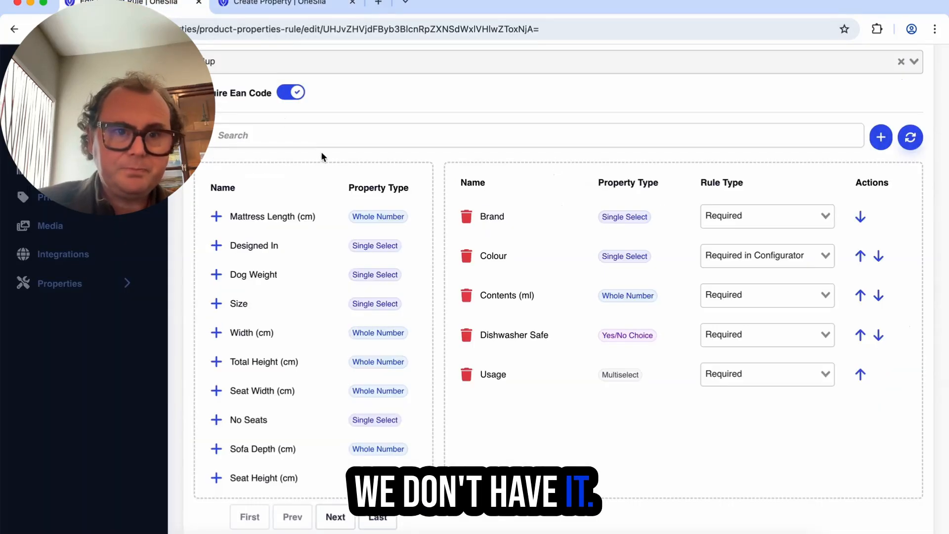
Search the Cup rule's available properties for "cup" and for "type".
click(329, 130)
text(cup)
key(Return)
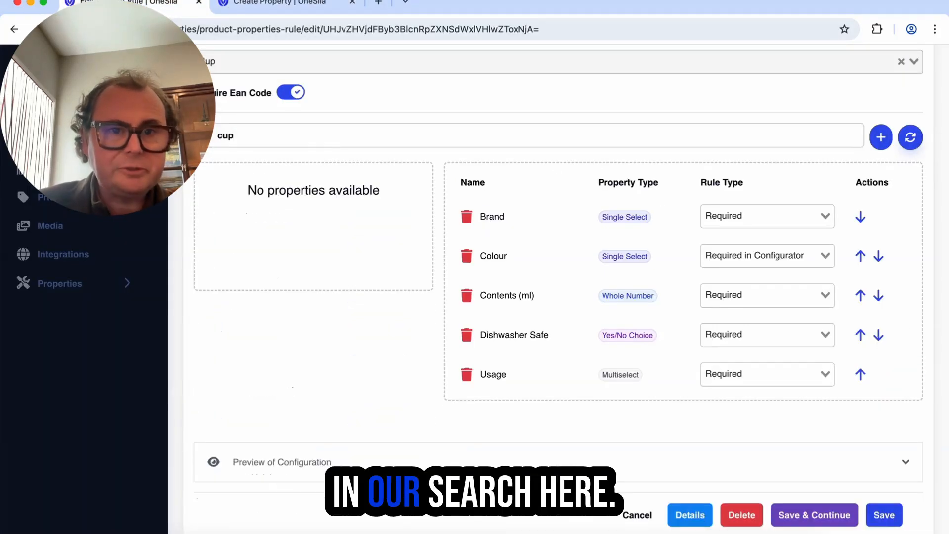
triple_click(312, 140)
text(tupe)
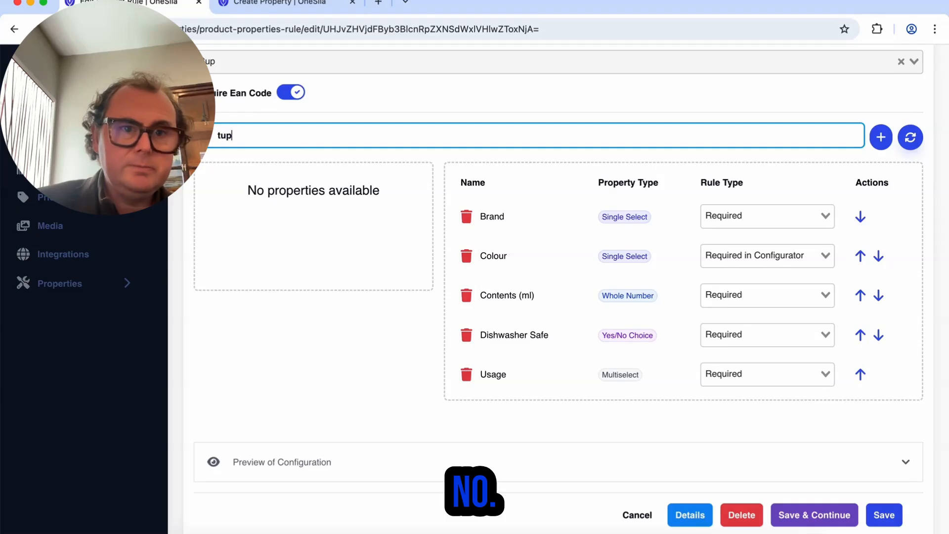
key(Return)
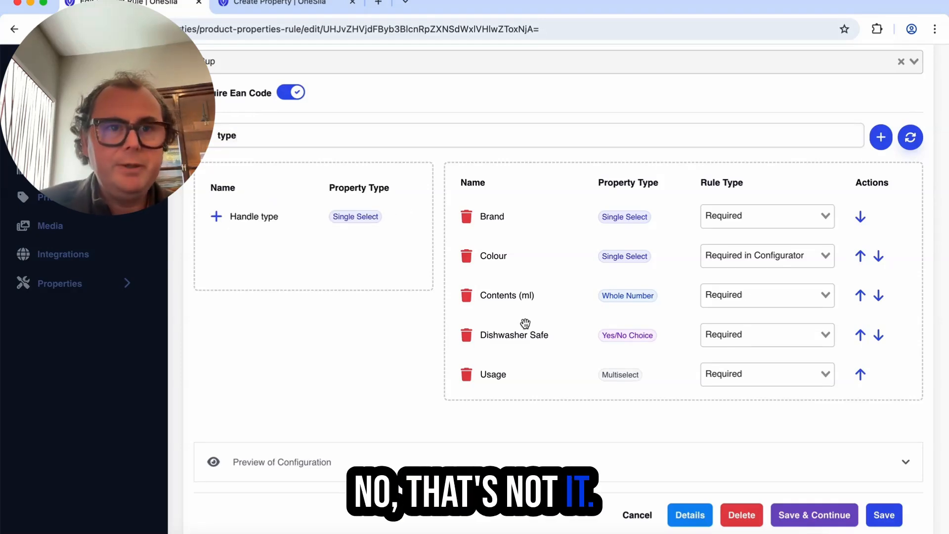
Start creating a new property from the Cup rule and name it "Cup Type".
click(297, 8)
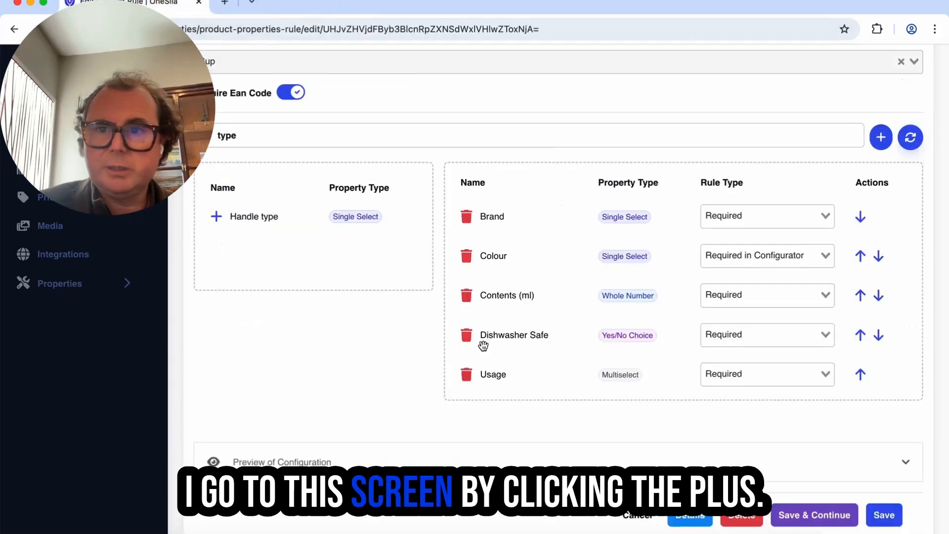
click(882, 138)
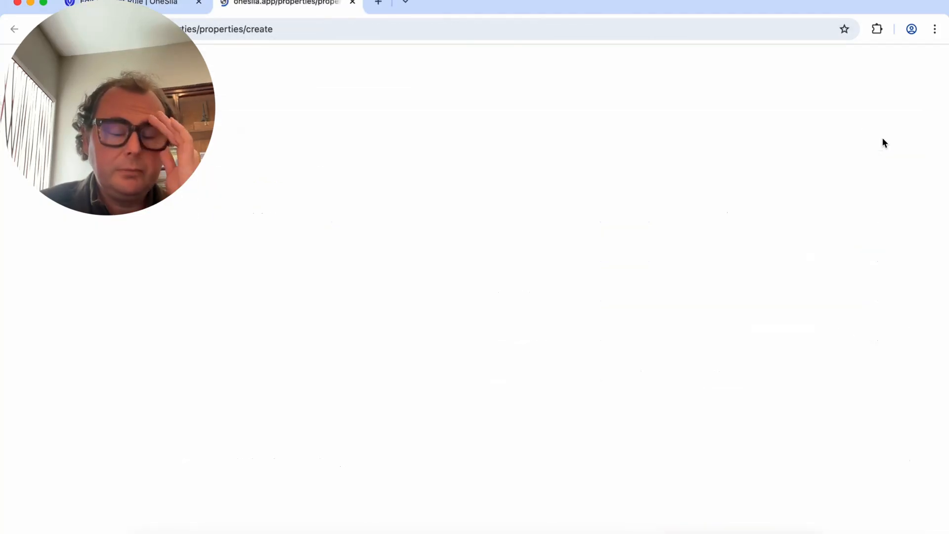
click(289, 271)
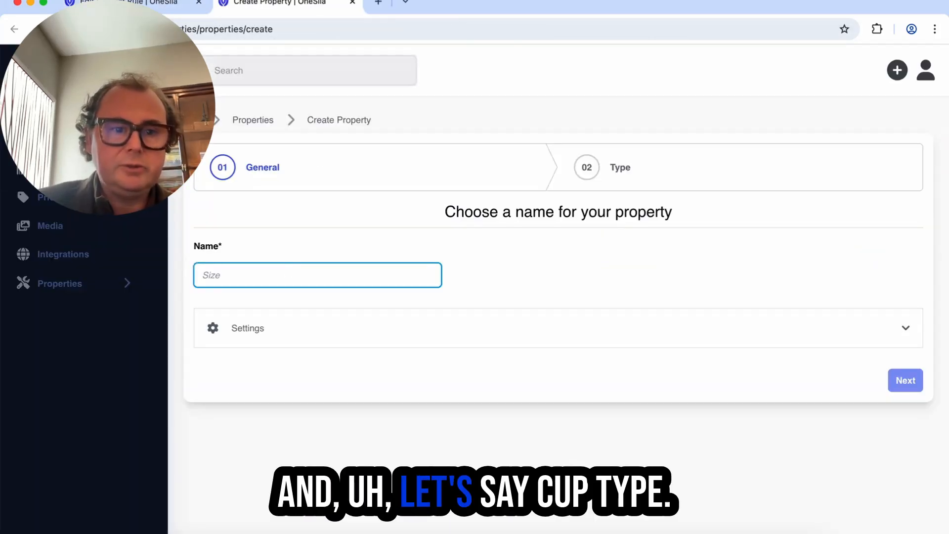
text(Cup T)
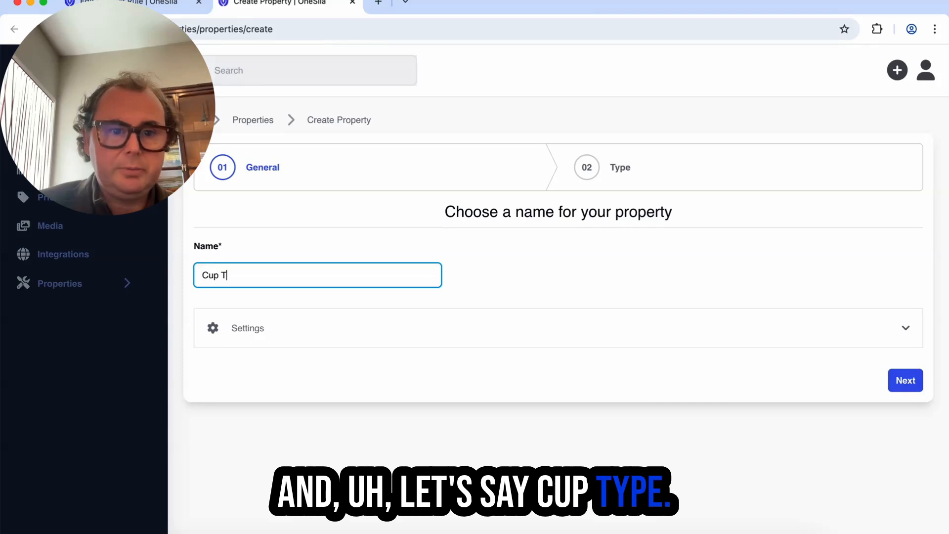
text(ype)
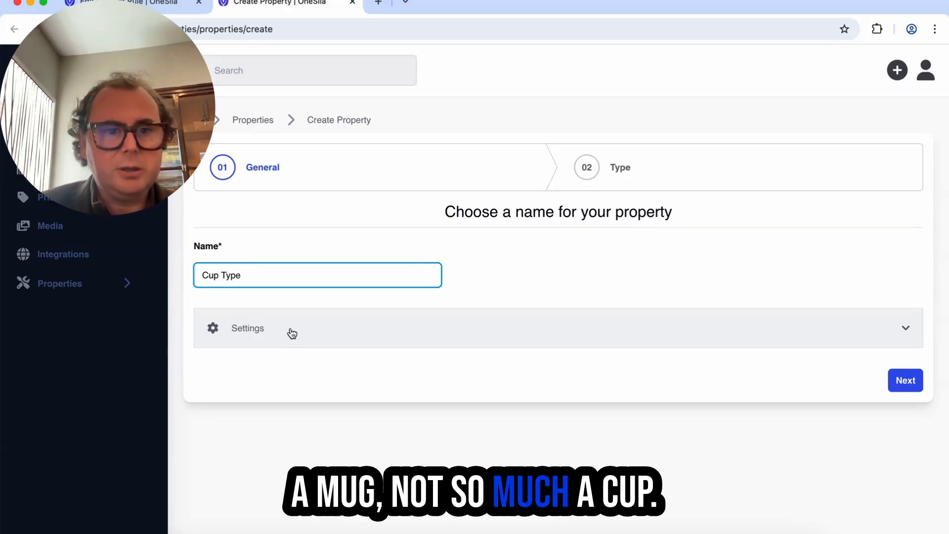
click(901, 388)
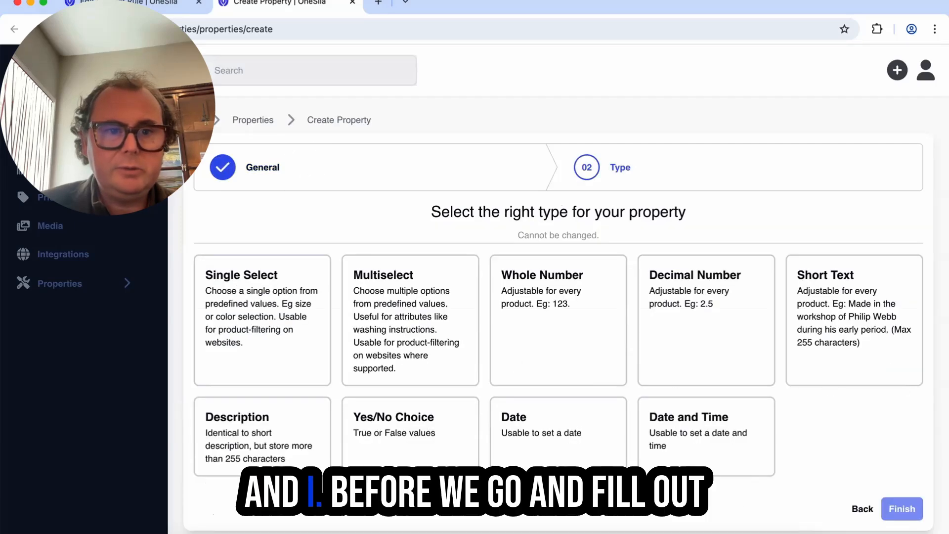
Go back to the Cup Type property's general settings and enable its use in product filters.
click(263, 167)
click(263, 339)
scroll(266, 339, down, 1)
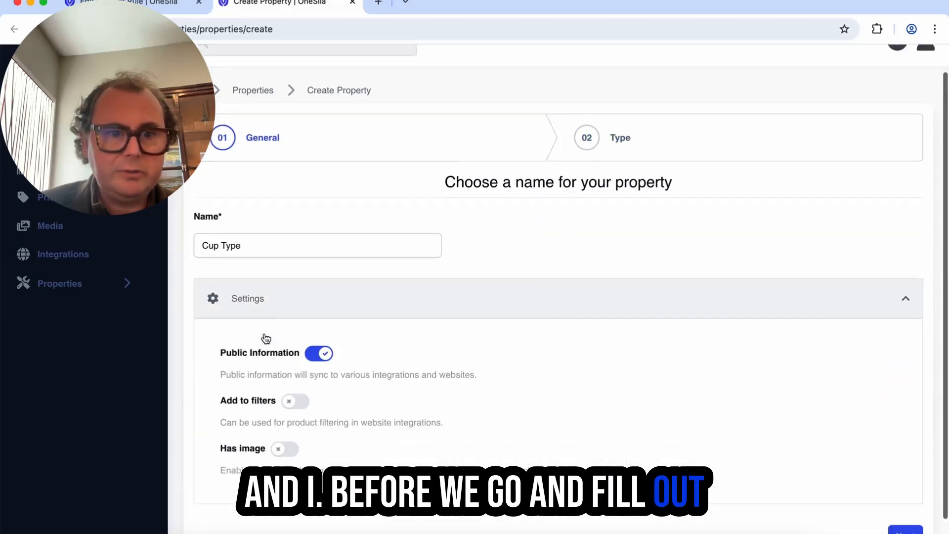
scroll(266, 339, down, 1)
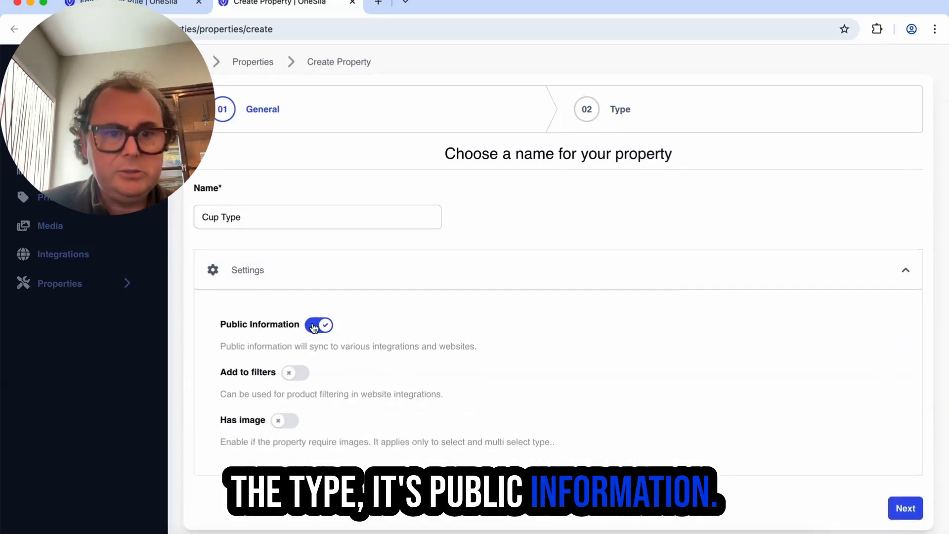
click(301, 378)
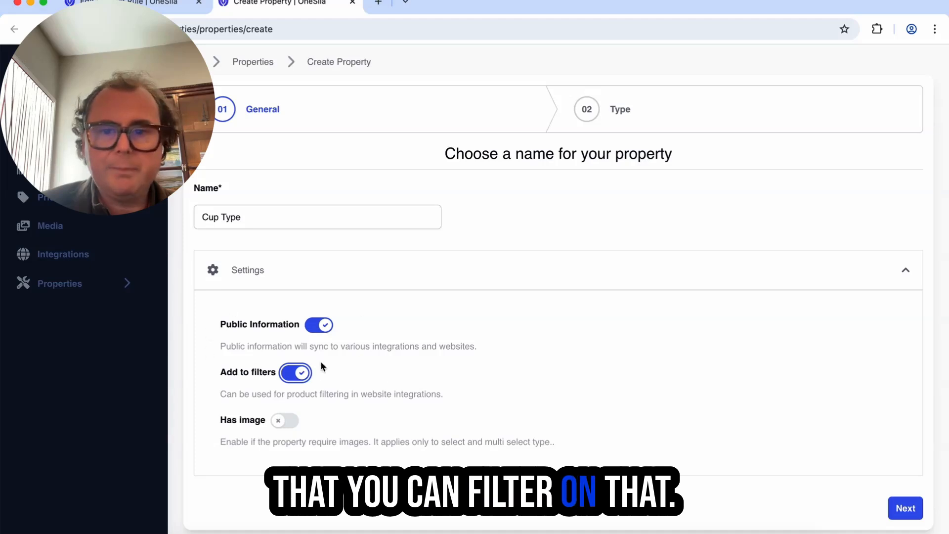
Choose Single Select as the Cup Type property's type and finish creating the property.
click(913, 509)
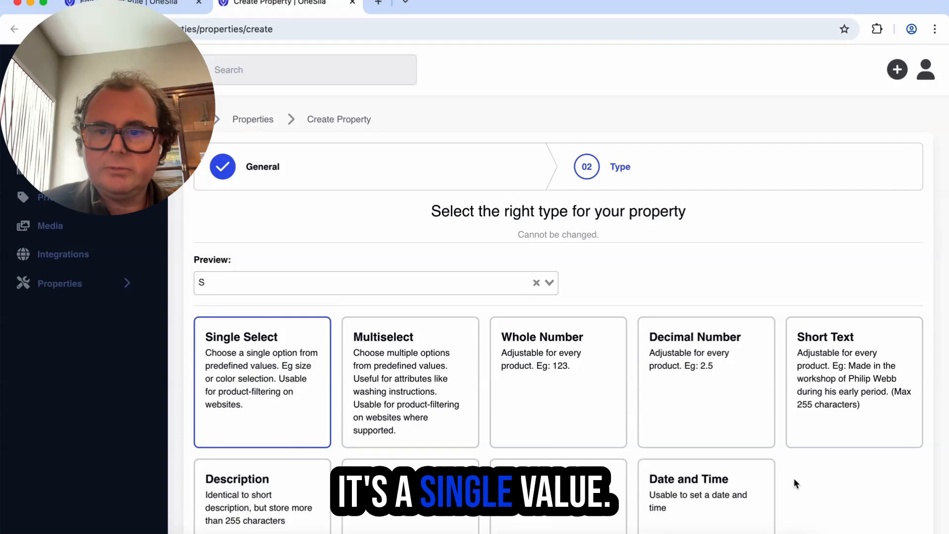
scroll(829, 486, down, 2)
click(902, 515)
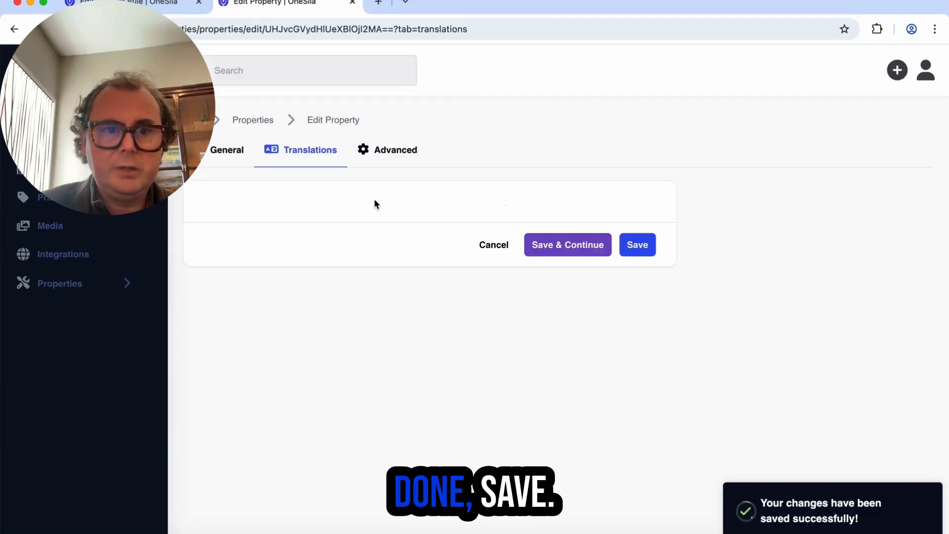
Auto-translate the Cup Type property's name into French and German and save the translations.
click(303, 268)
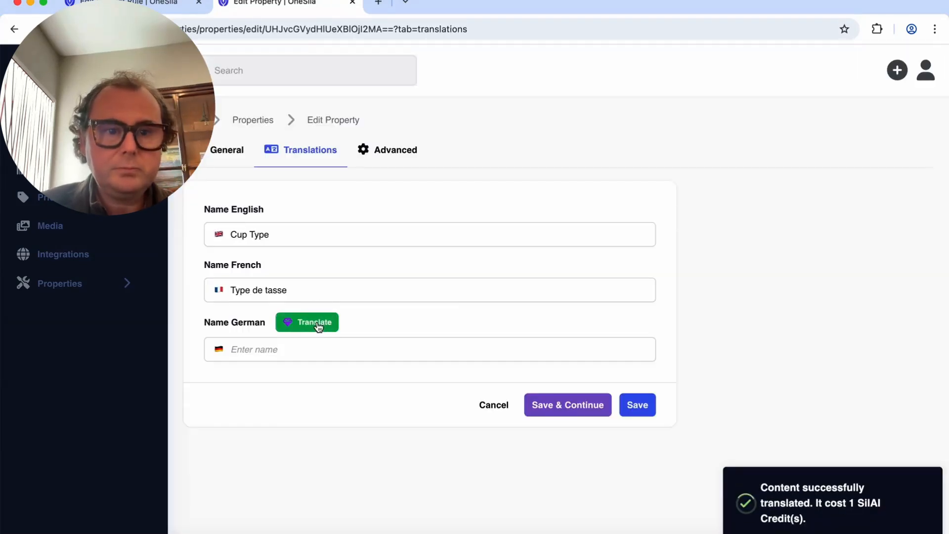
click(317, 328)
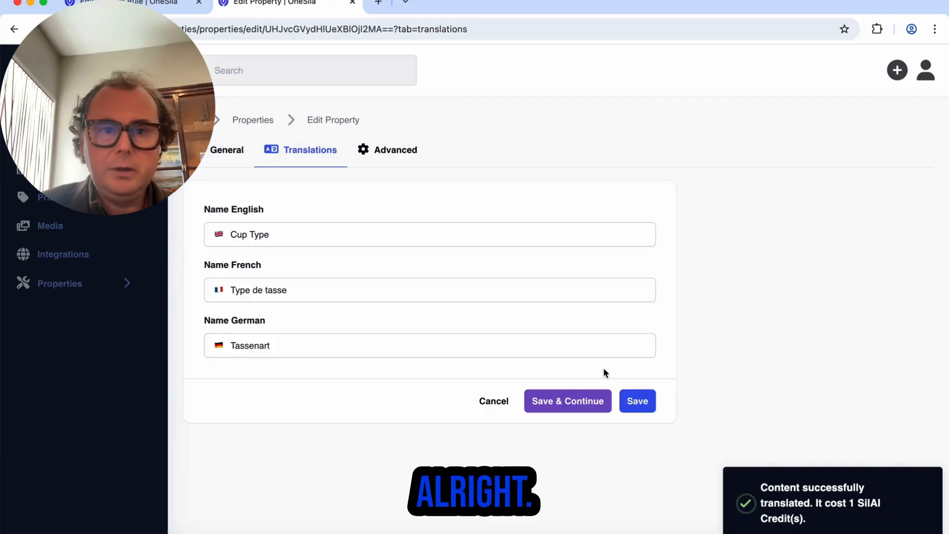
click(638, 401)
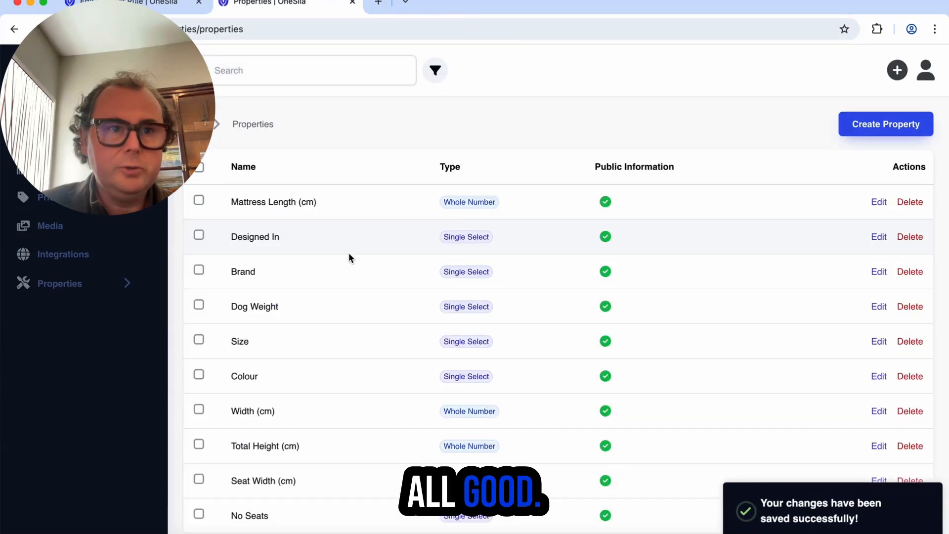
Return to the Cup product rule and add the Cup Type property to it as Required.
key(super+w)
scroll(329, 188, up, 2)
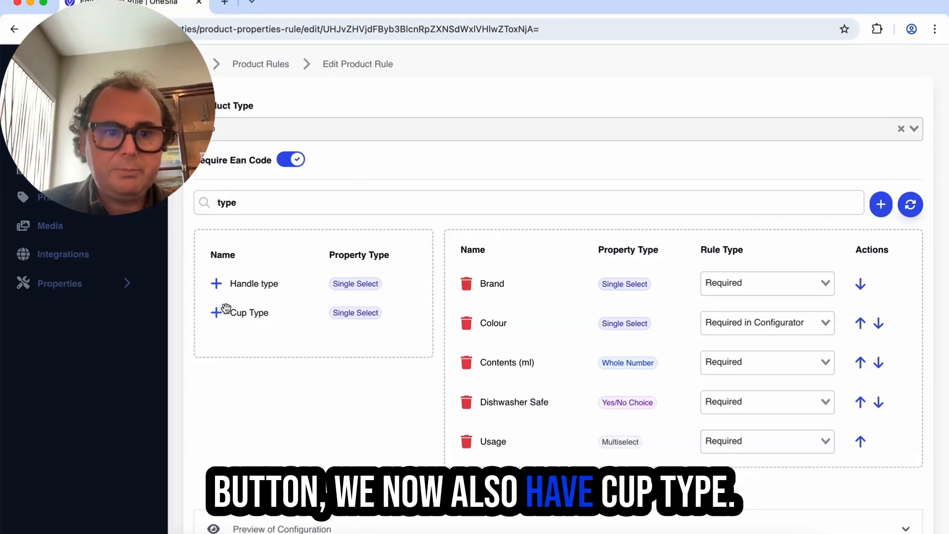
click(217, 313)
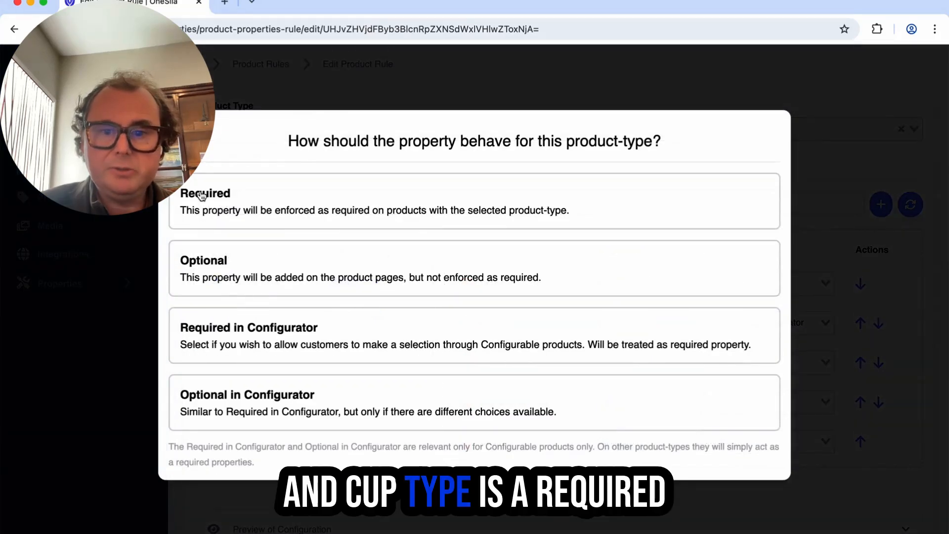
click(202, 196)
scroll(615, 376, down, 2)
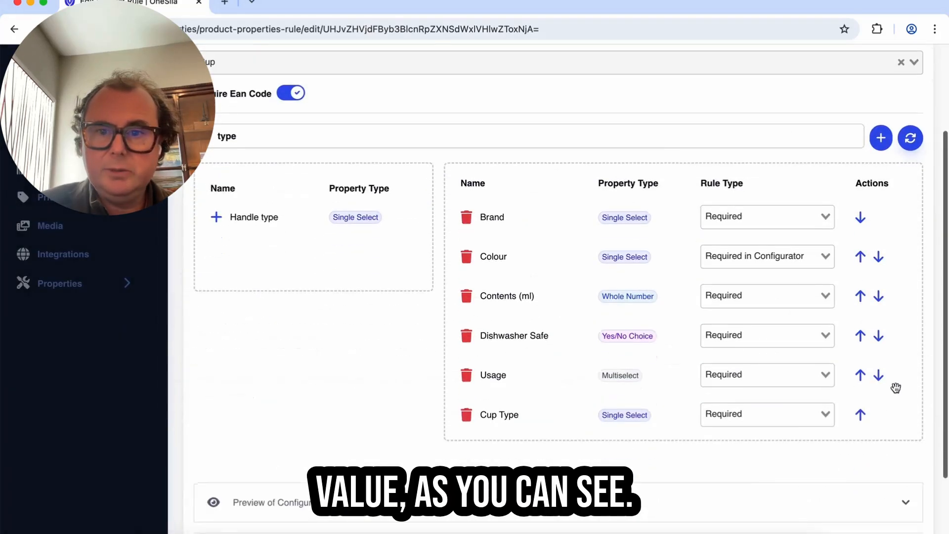
scroll(630, 305, down, 3)
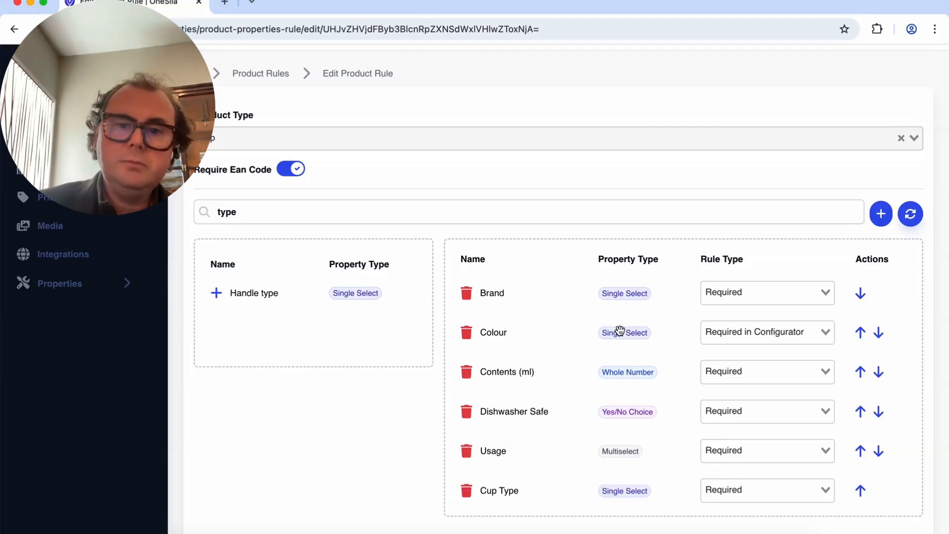
Start creating a new product of the Simple kind.
scroll(620, 330, up, 2)
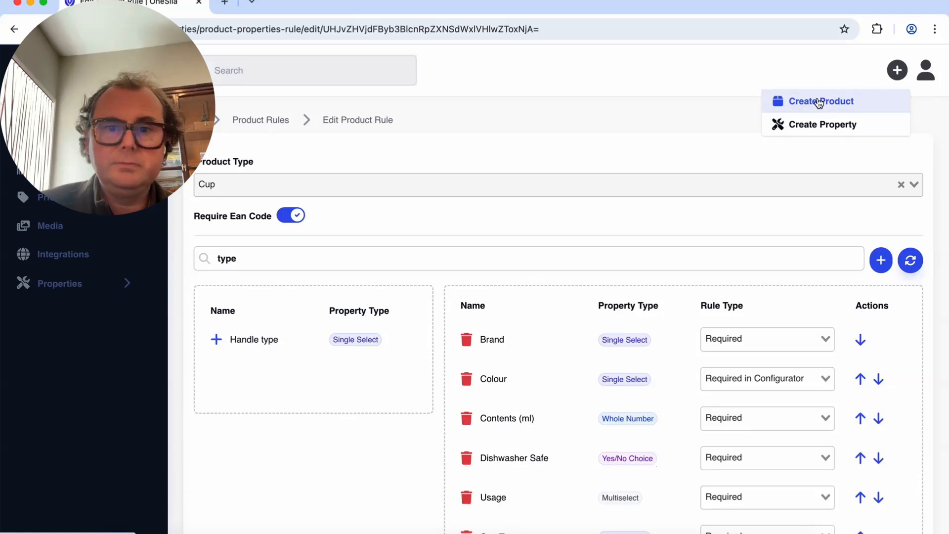
click(820, 102)
click(432, 344)
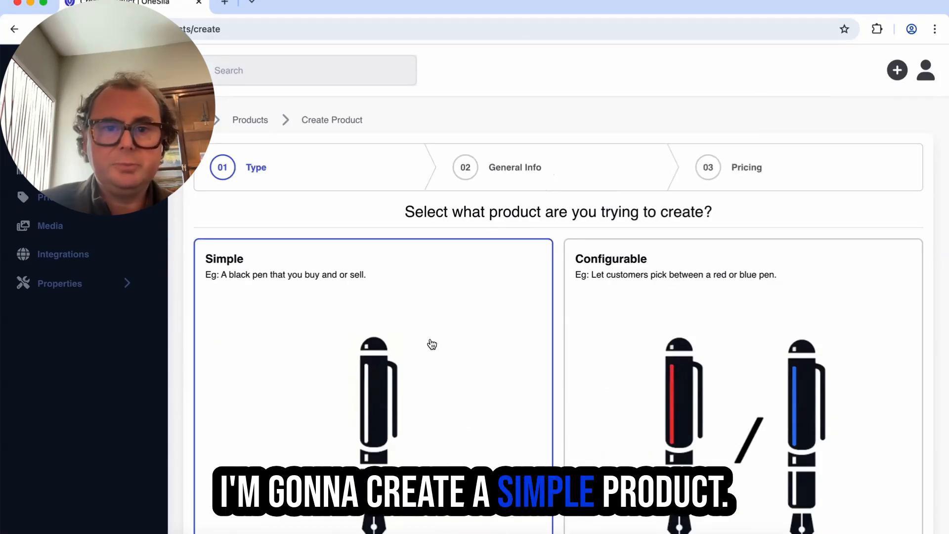
click(486, 284)
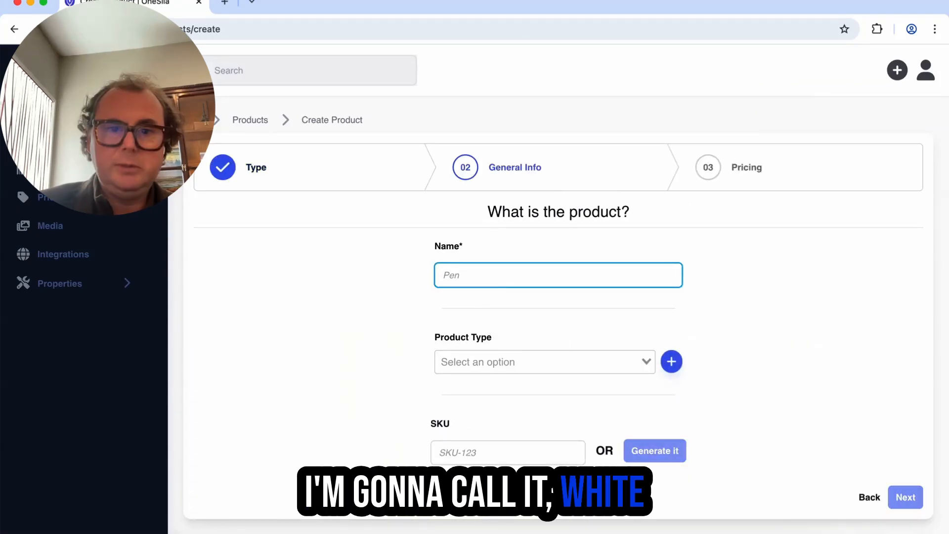
Name the product "White Mug Salt&Pepper", assign it the Cup product type and continue to pricing.
text(White Mug)
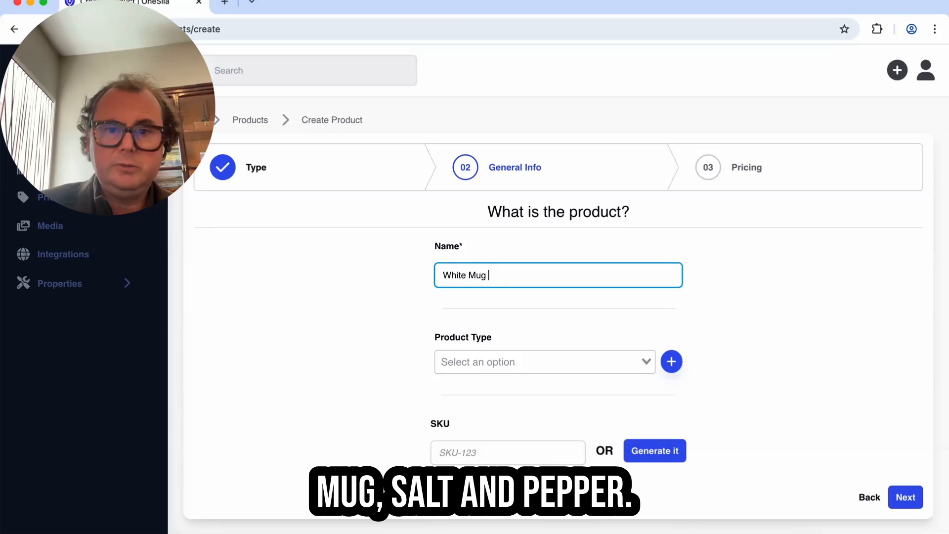
text( Salt&Pepp)
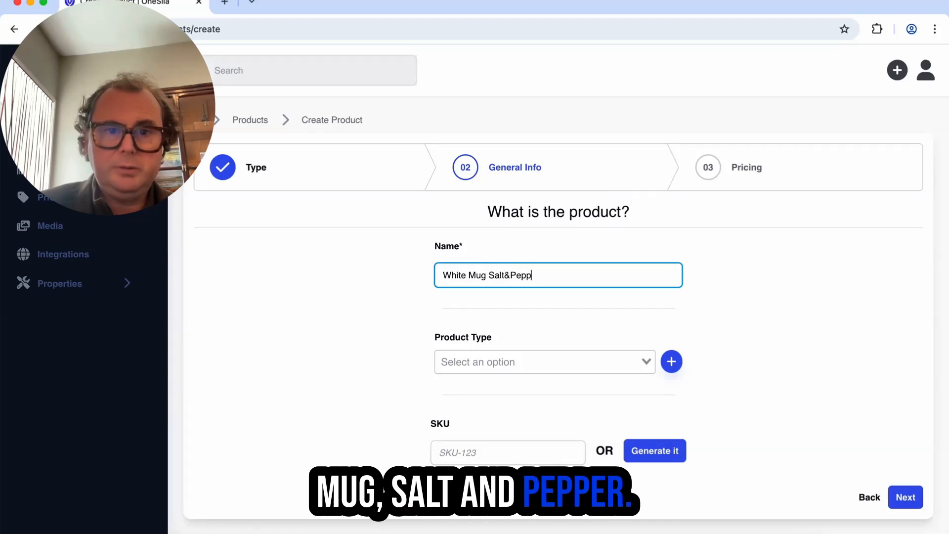
text(er)
click(554, 359)
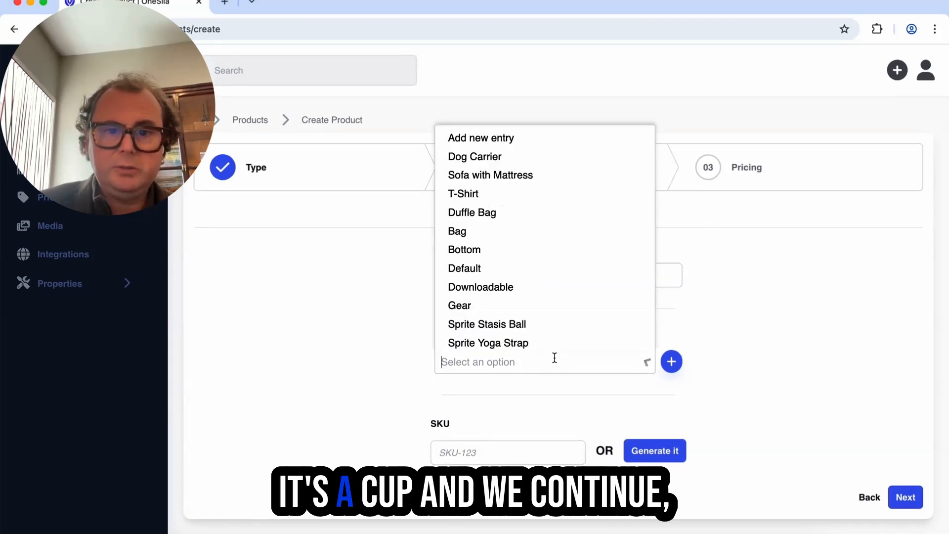
text(cup)
click(505, 332)
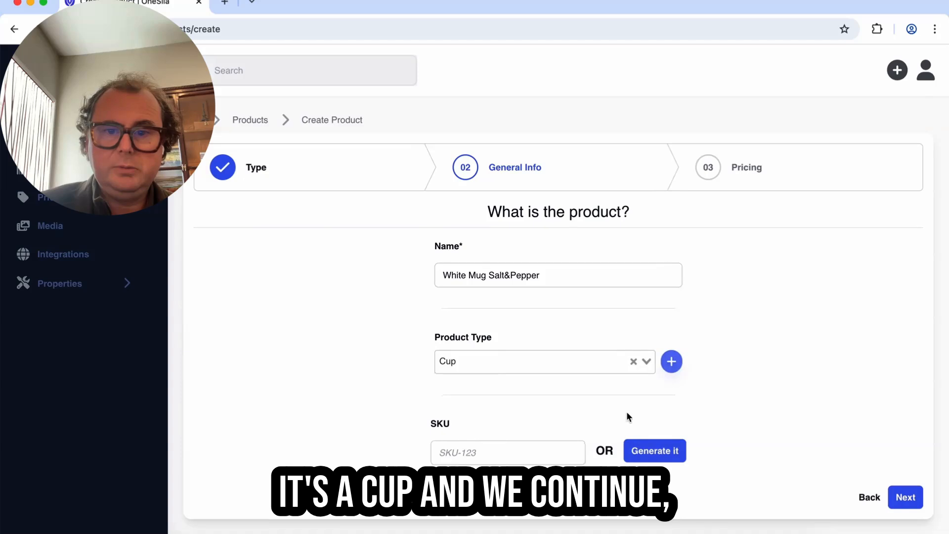
key(Return)
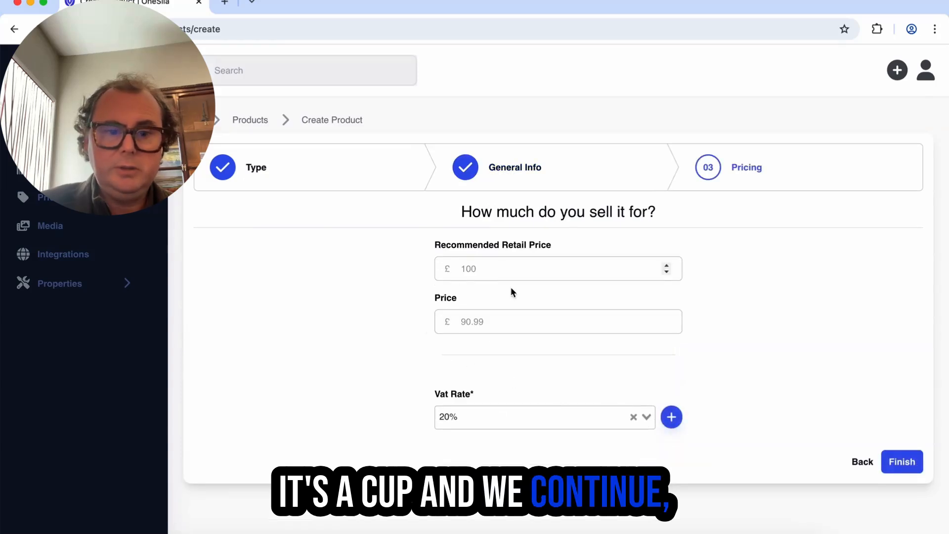
Set the product's price to £45 and finish creating it.
click(513, 312)
text(445)
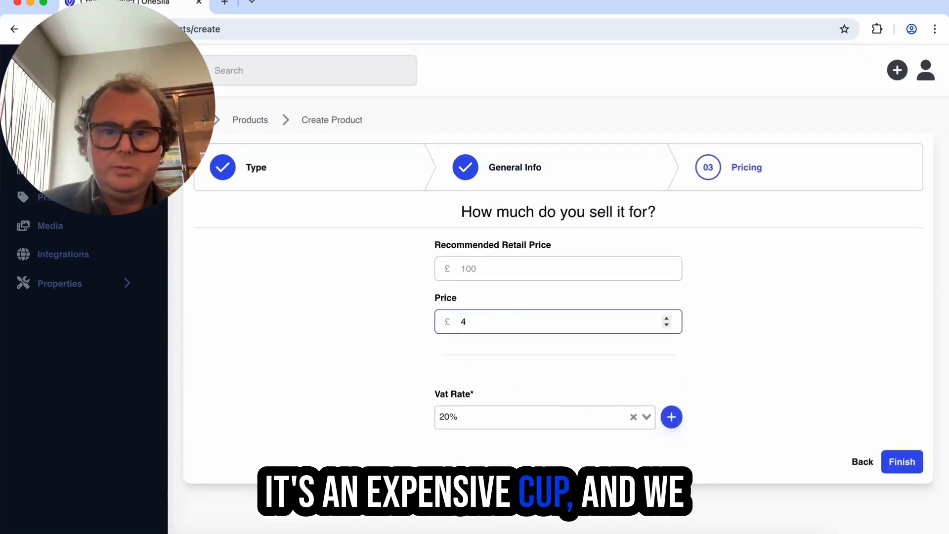
key(Return)
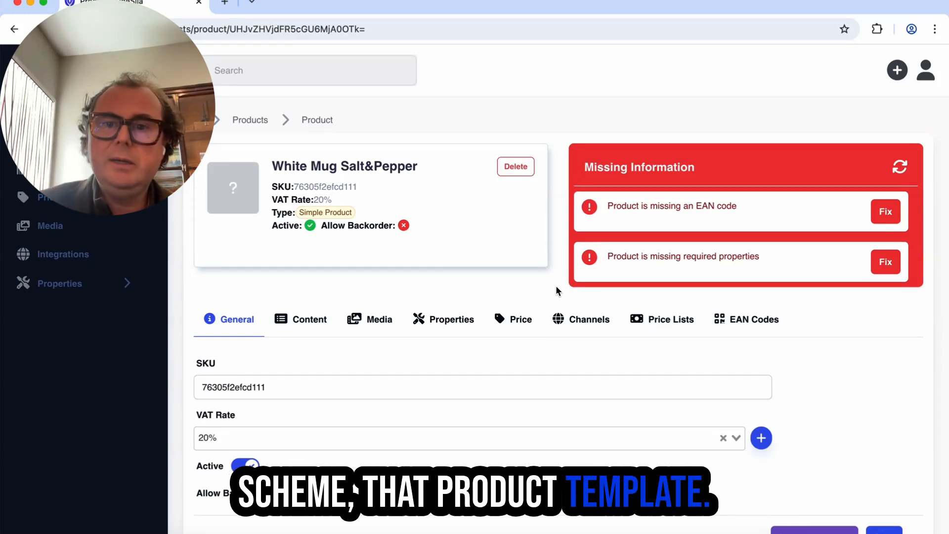
Resolve the missing EAN code by assigning an available internal EAN code to the product.
mouse_move(610, 205)
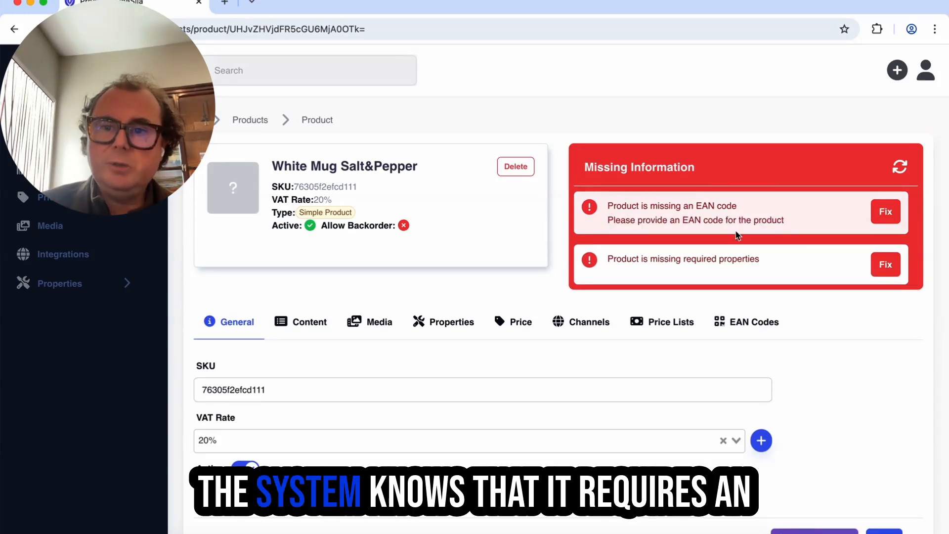
click(736, 232)
mouse_move(679, 272)
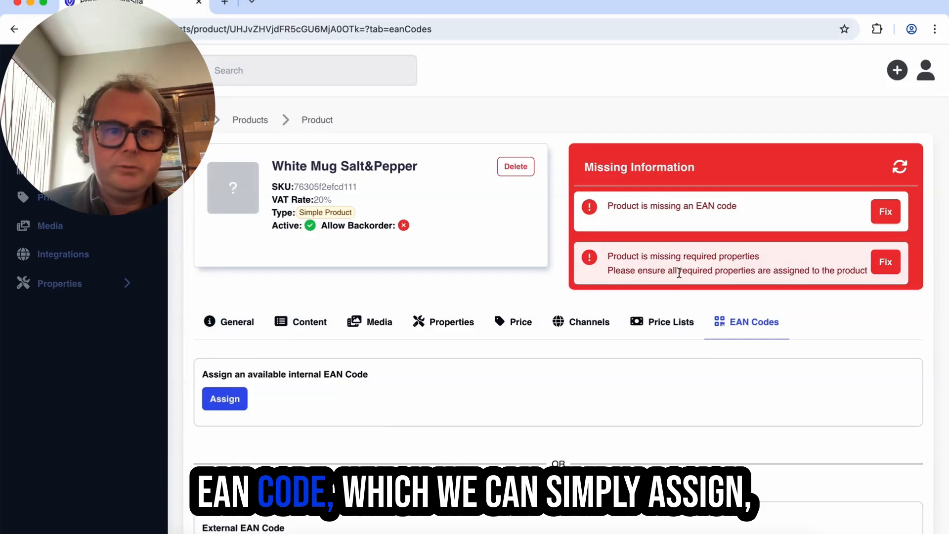
scroll(679, 273, down, 3)
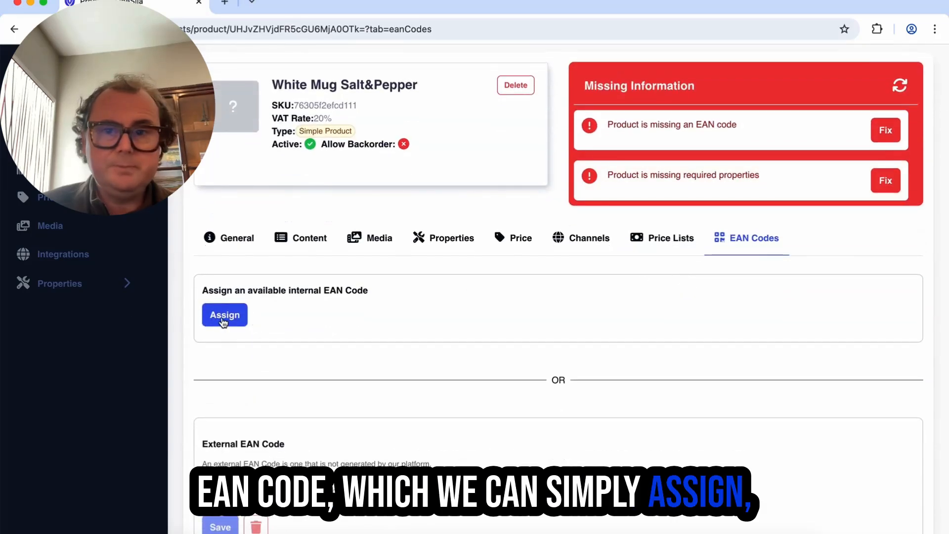
click(224, 317)
Fill in the missing required Brand and Colour properties with Salt & Pepper and White, saving both.
mouse_move(791, 217)
click(885, 212)
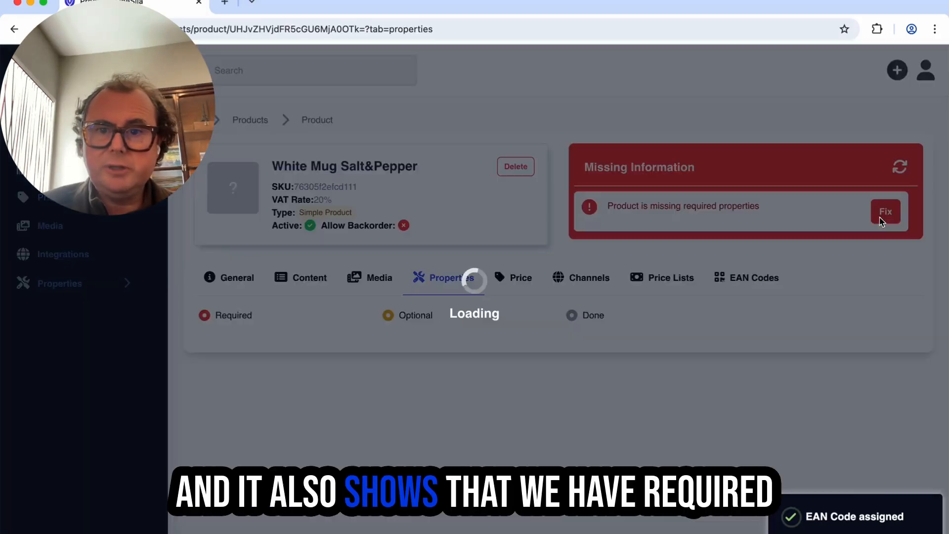
scroll(728, 281, down, 2)
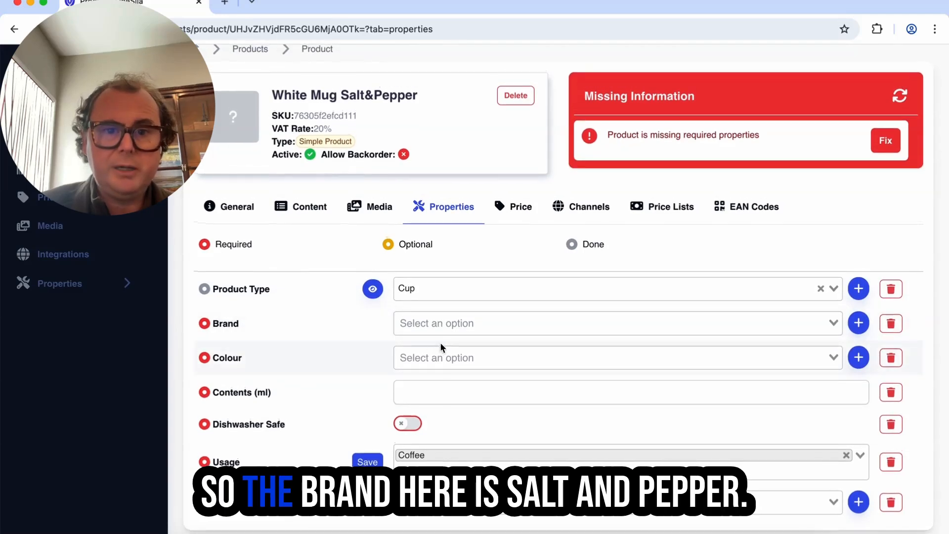
click(457, 322)
text(s)
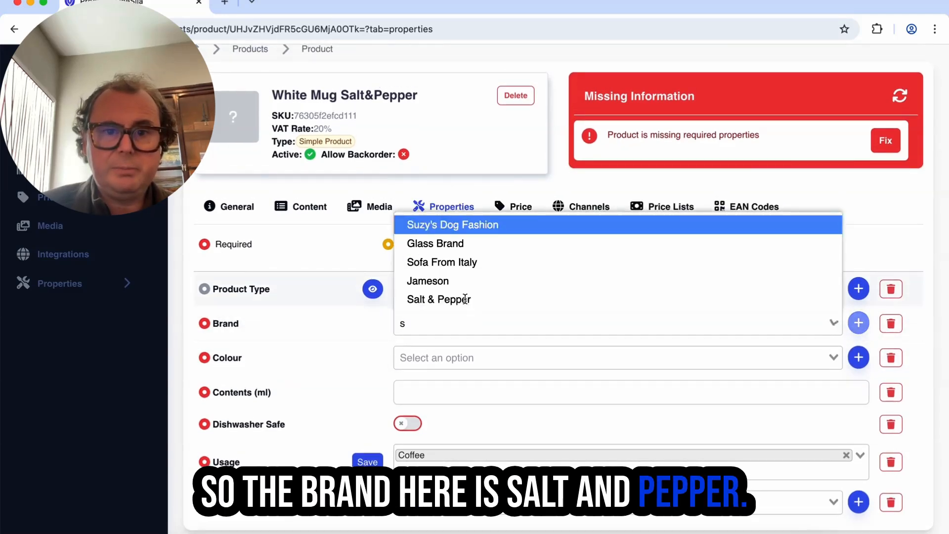
click(467, 304)
click(373, 328)
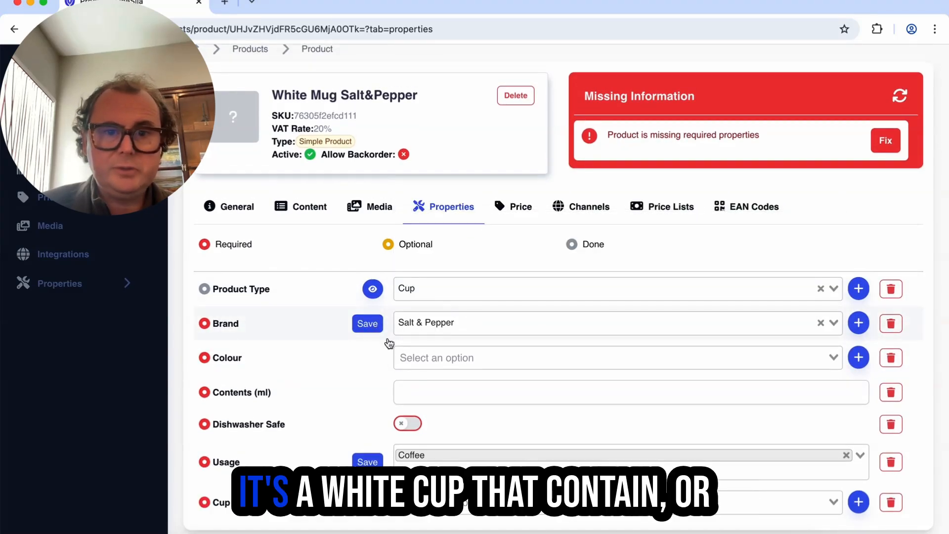
click(430, 357)
click(446, 333)
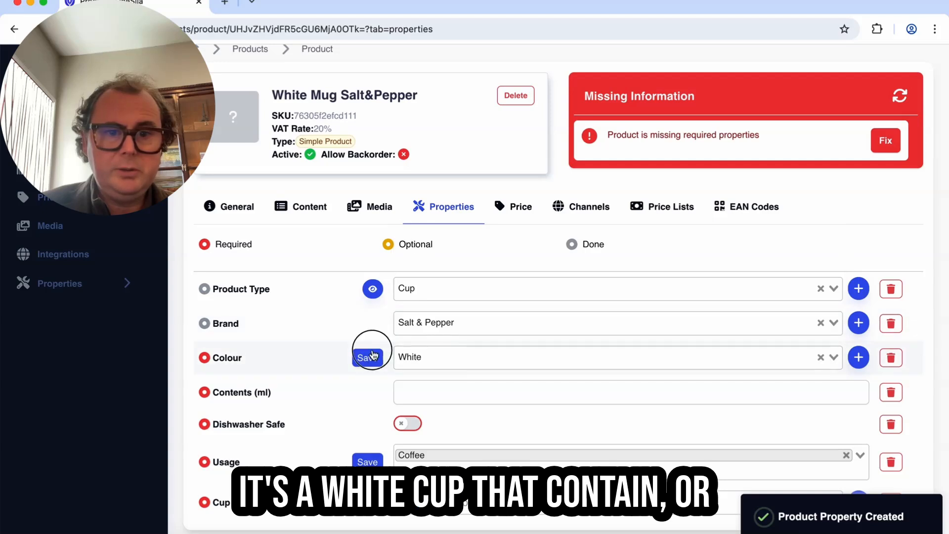
Set and save Contents (ml) as 250, and mark the product as Dishwasher Safe.
click(424, 387)
text(2)
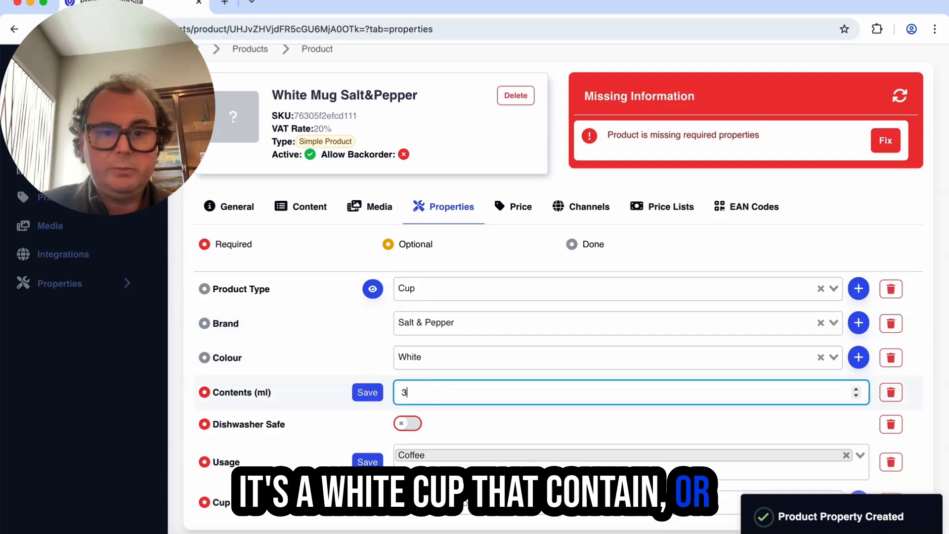
text(50)
click(368, 392)
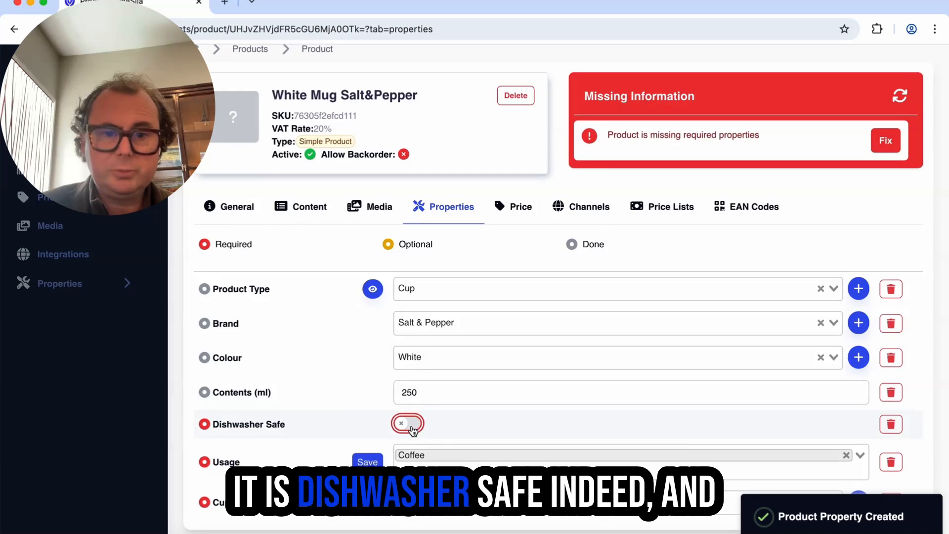
click(369, 426)
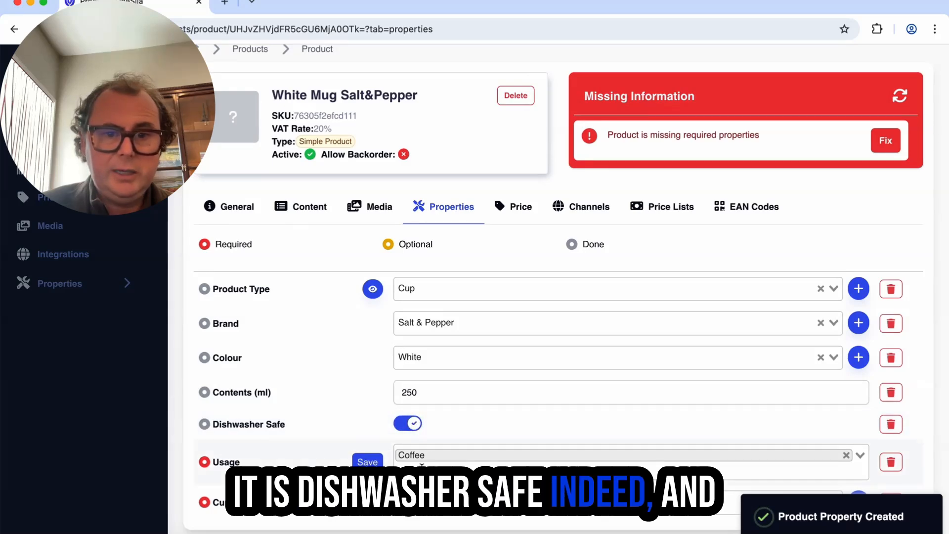
Save Coffee as the Usage, and create a new Cup Type value "Mug" and save it for the product.
click(422, 465)
click(380, 464)
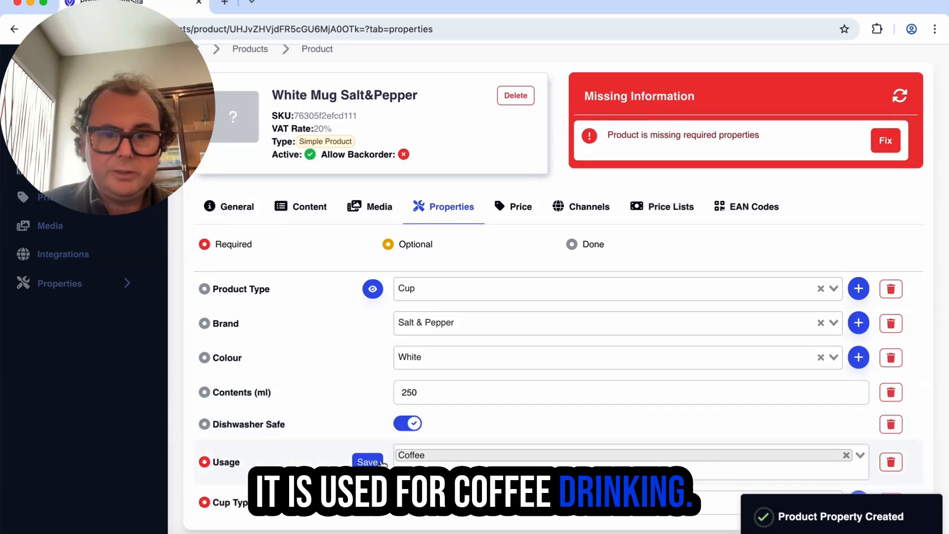
scroll(373, 464, down, 1)
scroll(372, 464, up, 1)
click(424, 500)
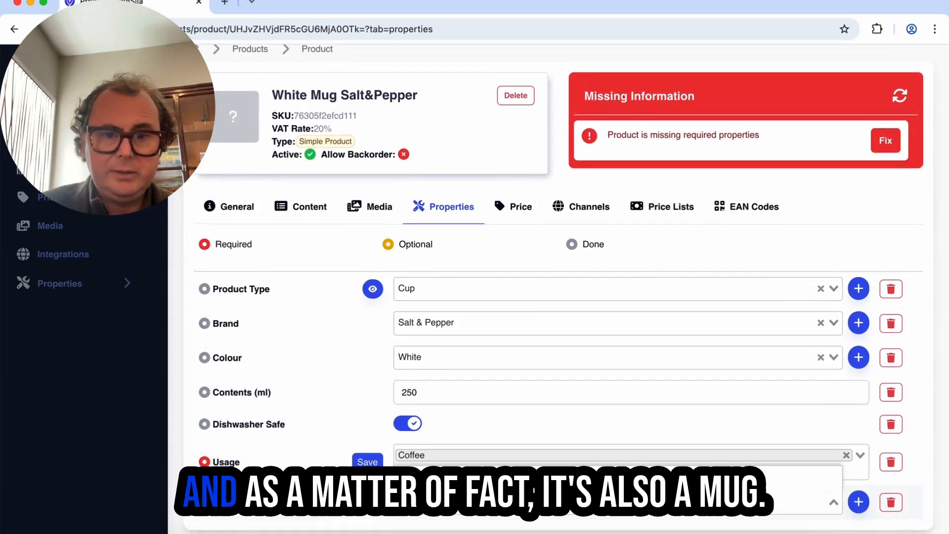
click(442, 475)
click(420, 296)
text(Mug)
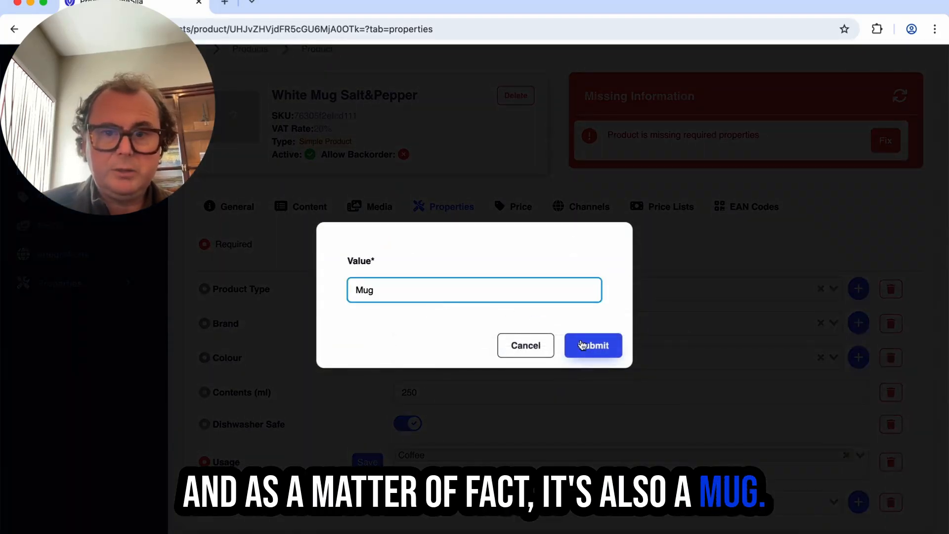
click(583, 345)
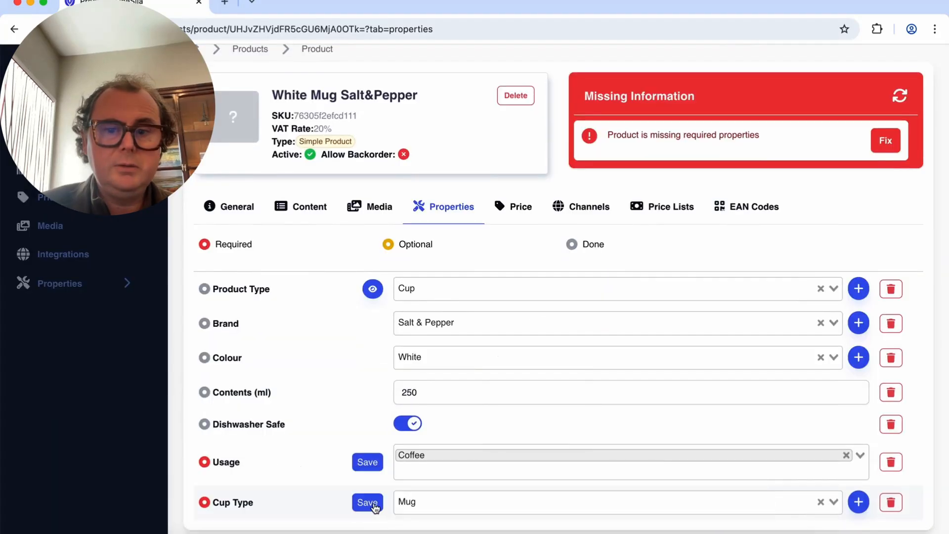
click(367, 503)
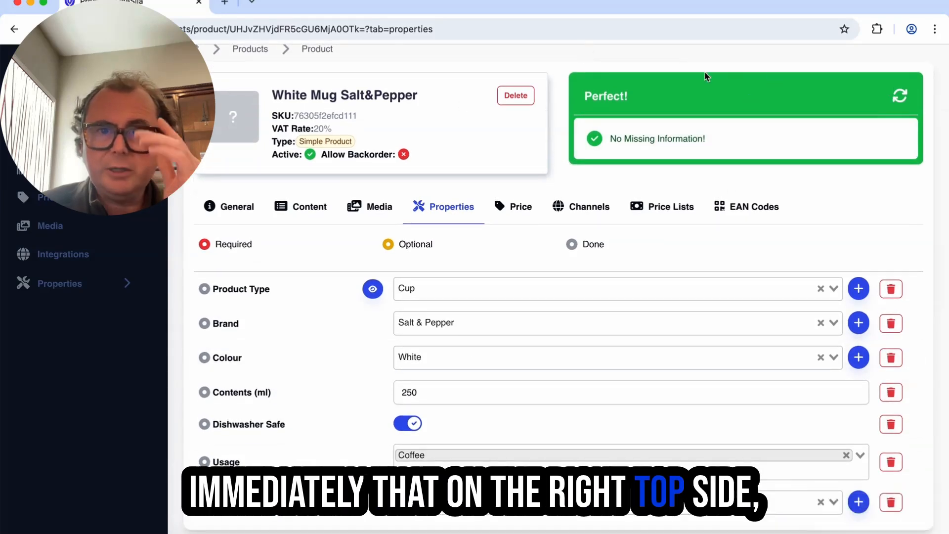
Upload the white mug photo to the product's media as a new Pack Shot image.
scroll(692, 173, up, 3)
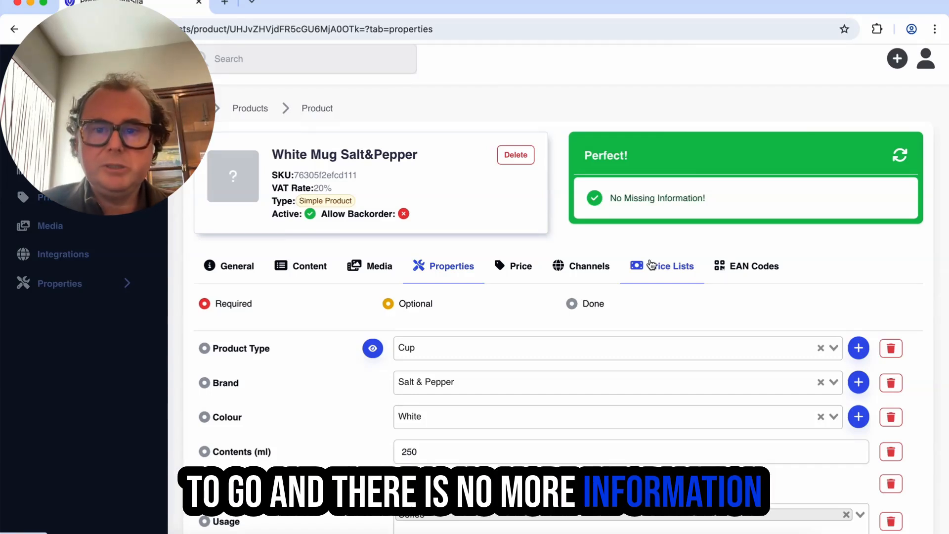
scroll(697, 327, down, 2)
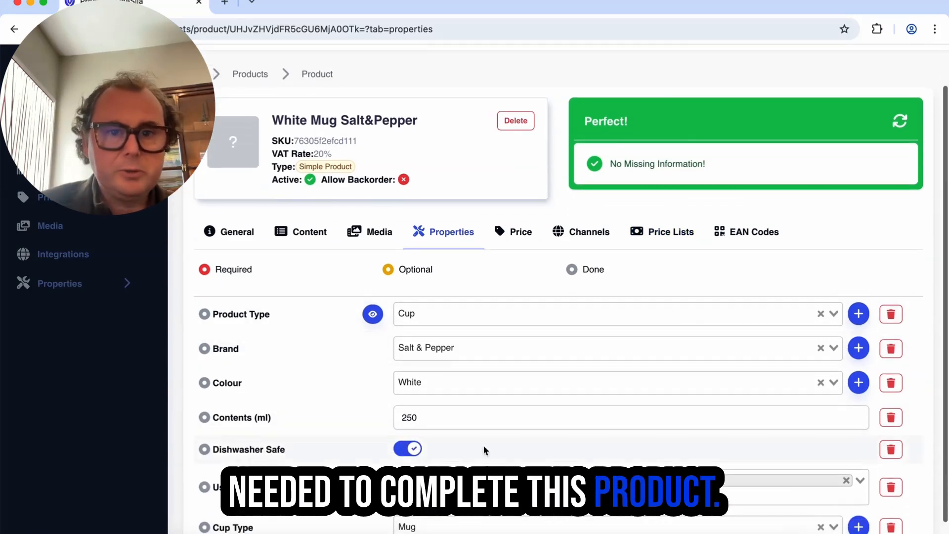
scroll(526, 371, down, 1)
click(363, 208)
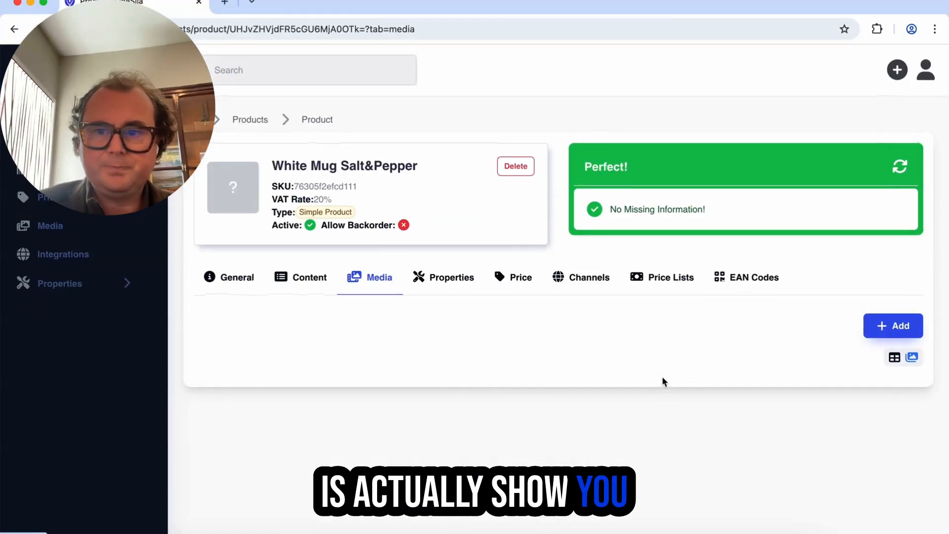
click(883, 327)
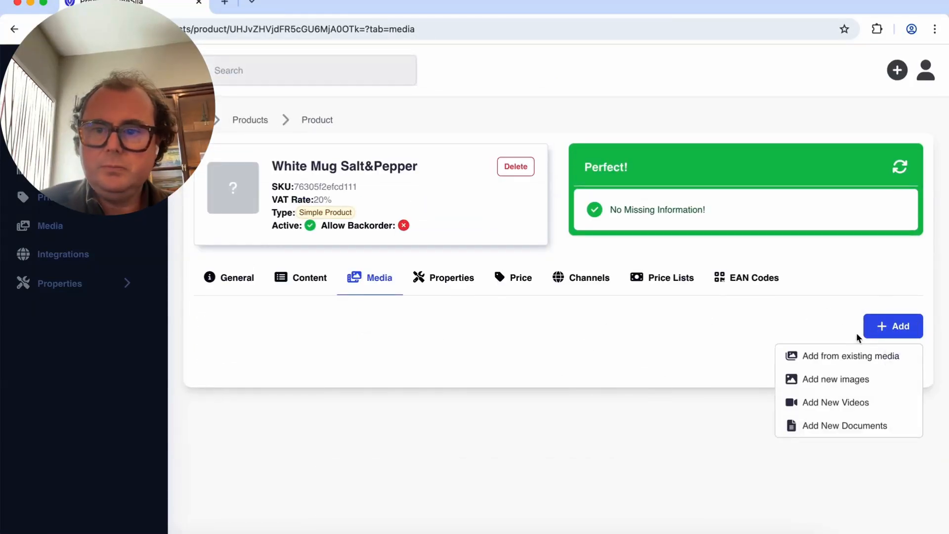
click(836, 379)
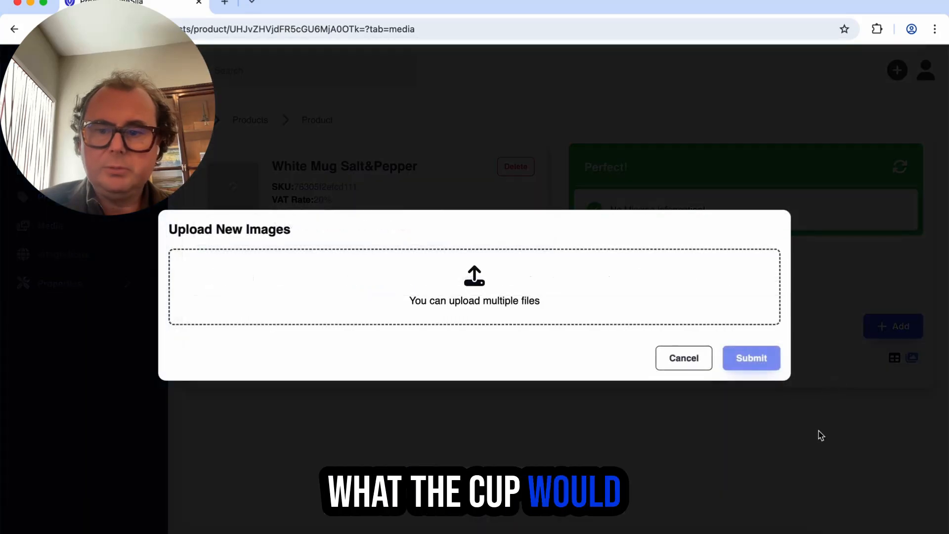
click(789, 529)
drag(785, 499, 454, 423)
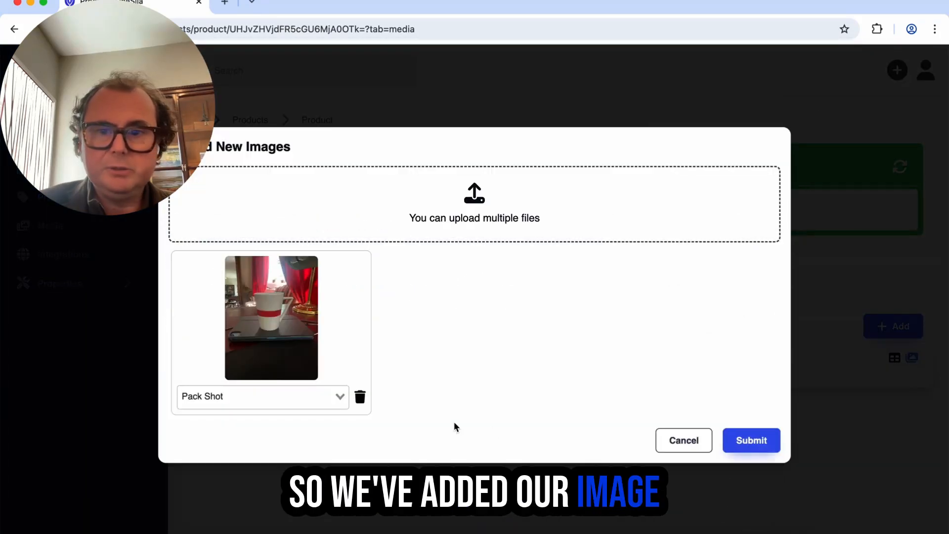
key(Return)
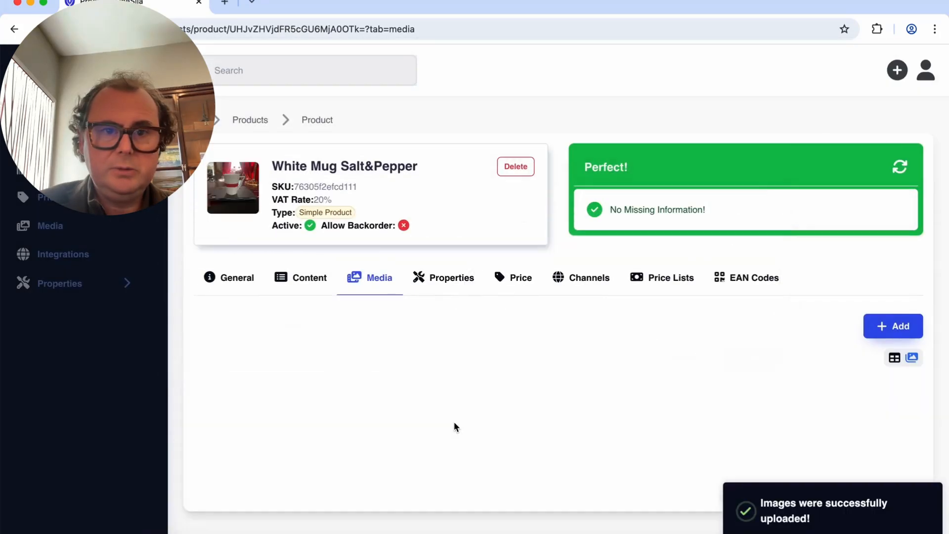
Add the Main Website as a sales channel for the product.
click(469, 280)
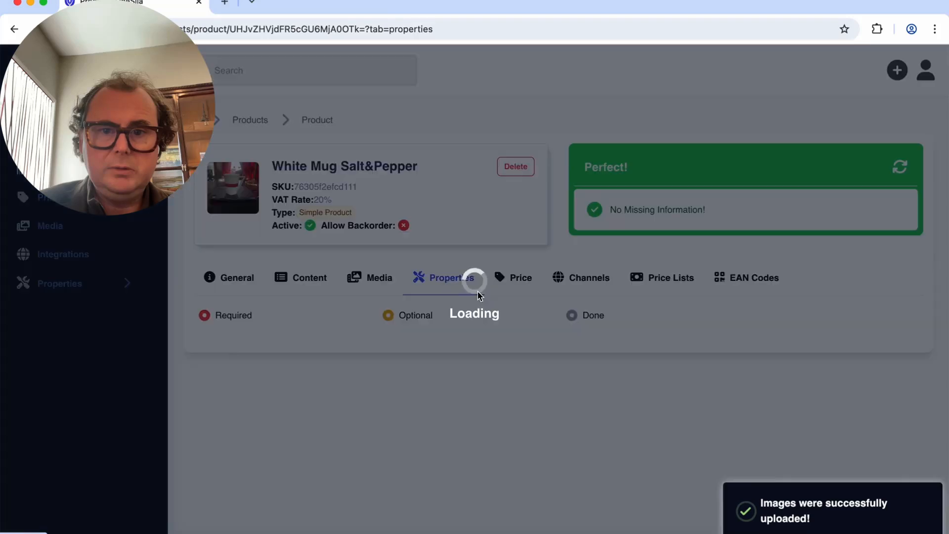
click(591, 282)
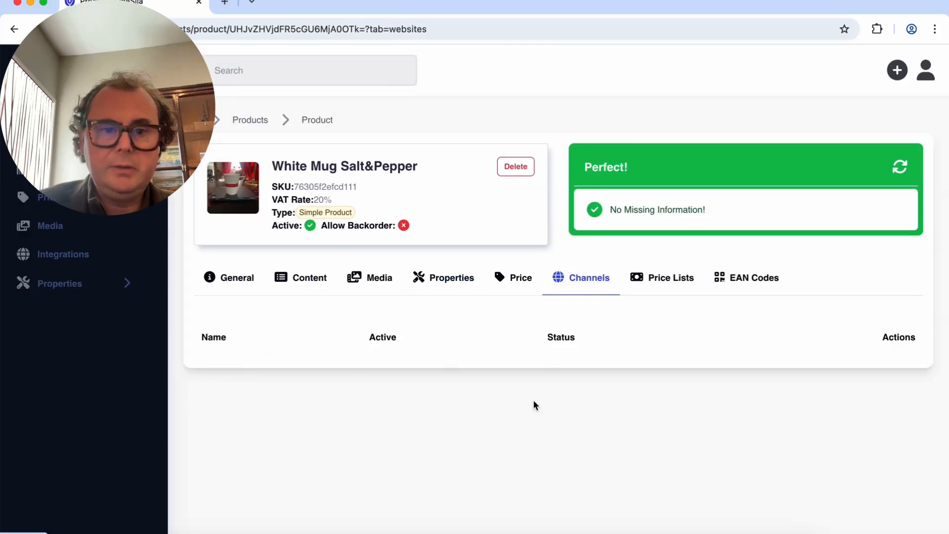
click(333, 373)
click(354, 346)
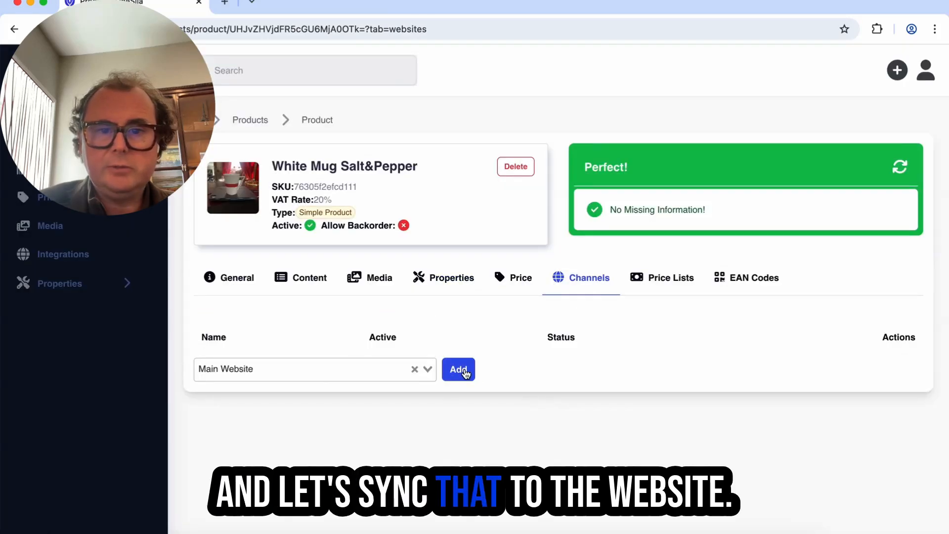
click(464, 372)
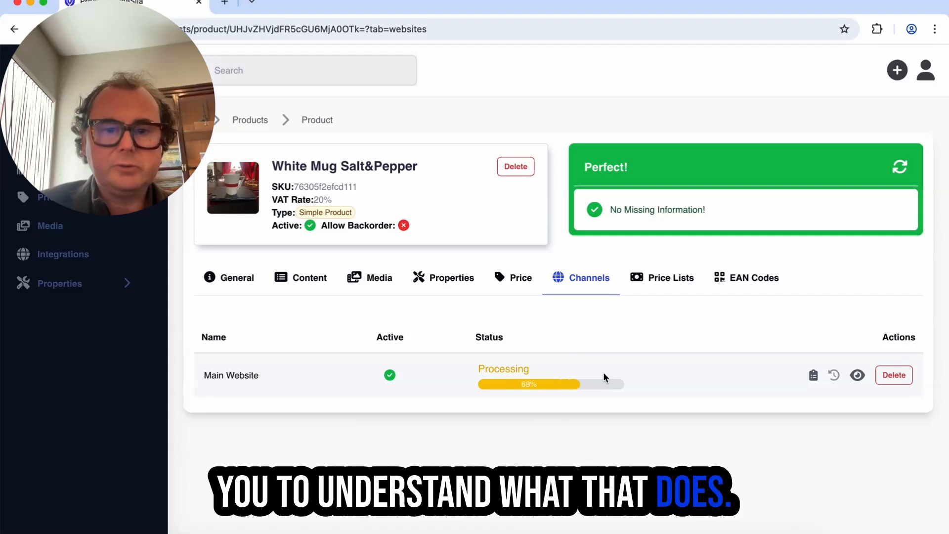
click(435, 280)
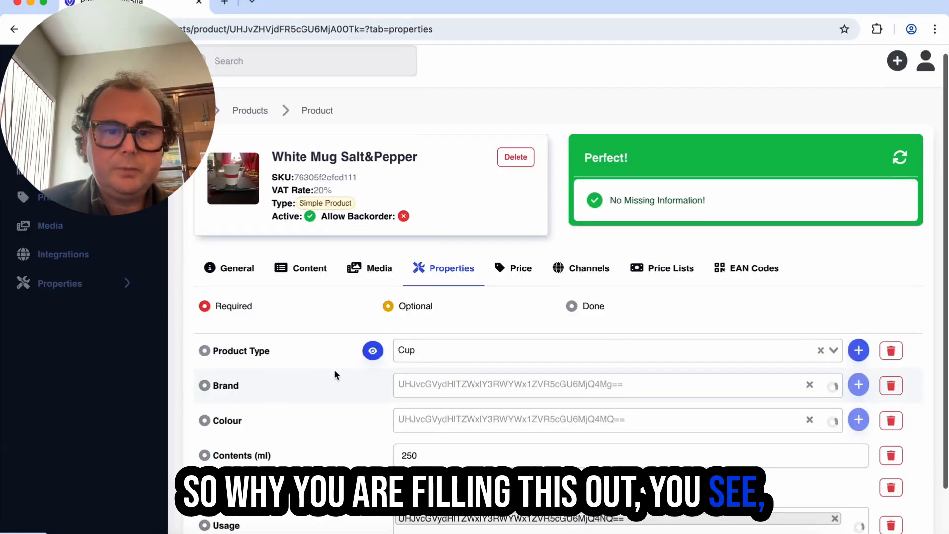
scroll(345, 406, down, 2)
scroll(347, 403, up, 2)
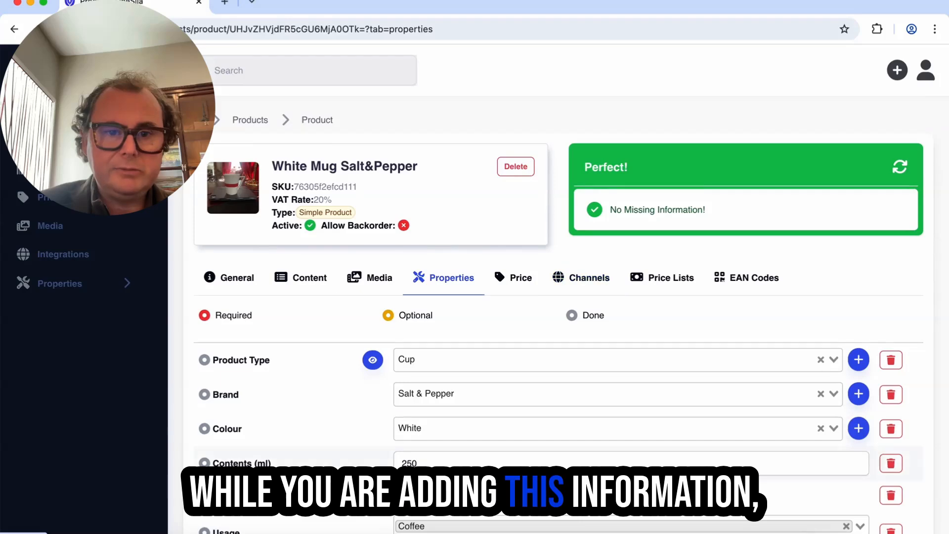
scroll(365, 330, down, 2)
scroll(269, 356, up, 2)
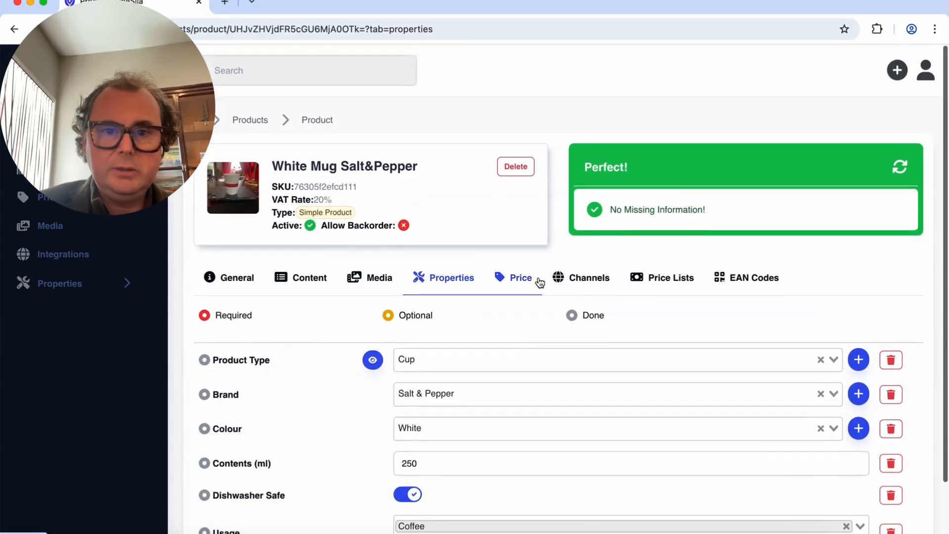
Open the product's page on the Main Website from its channel entry and examine the attributes listed there.
click(582, 288)
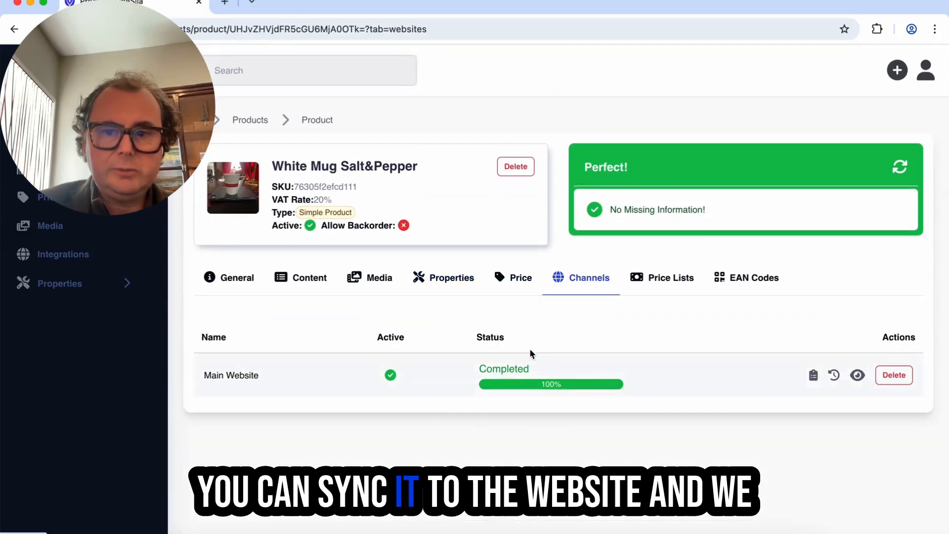
click(855, 375)
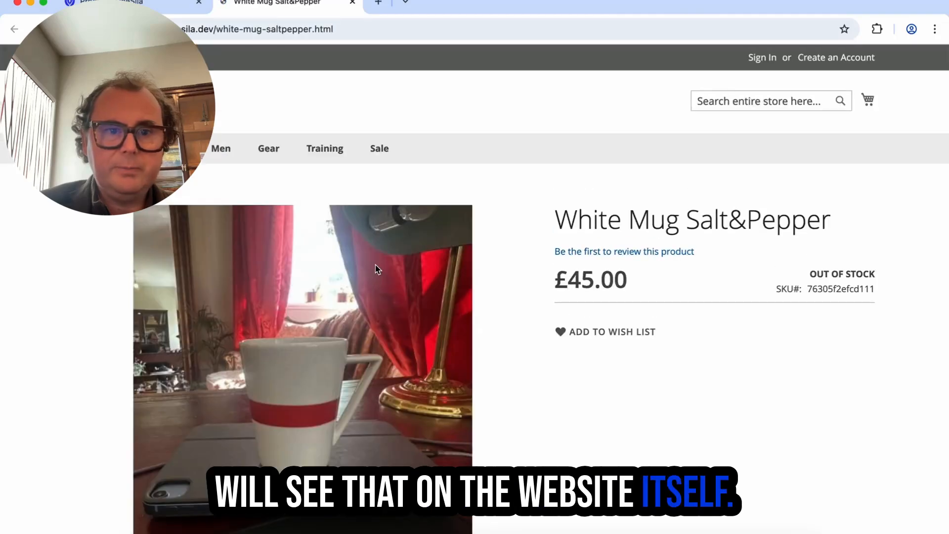
scroll(404, 307, down, 5)
scroll(404, 307, down, 4)
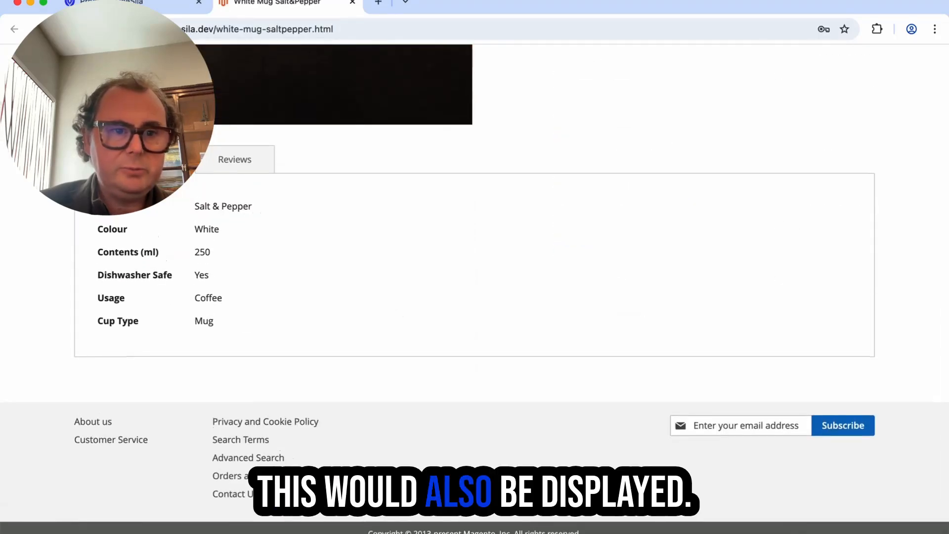
Examine the product attributes under More Information and the rest of the mug's page on the website.
drag(94, 201, 278, 359)
click(315, 331)
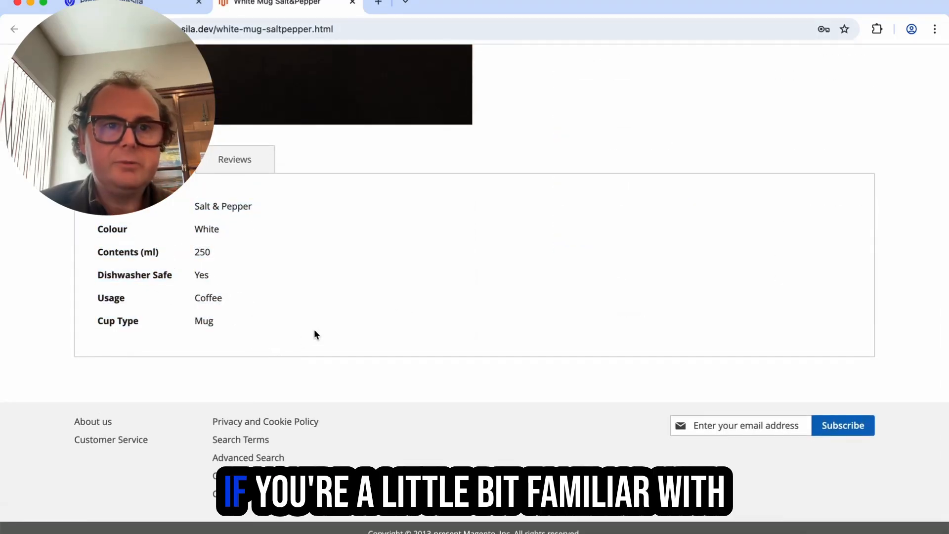
scroll(315, 331, up, 1)
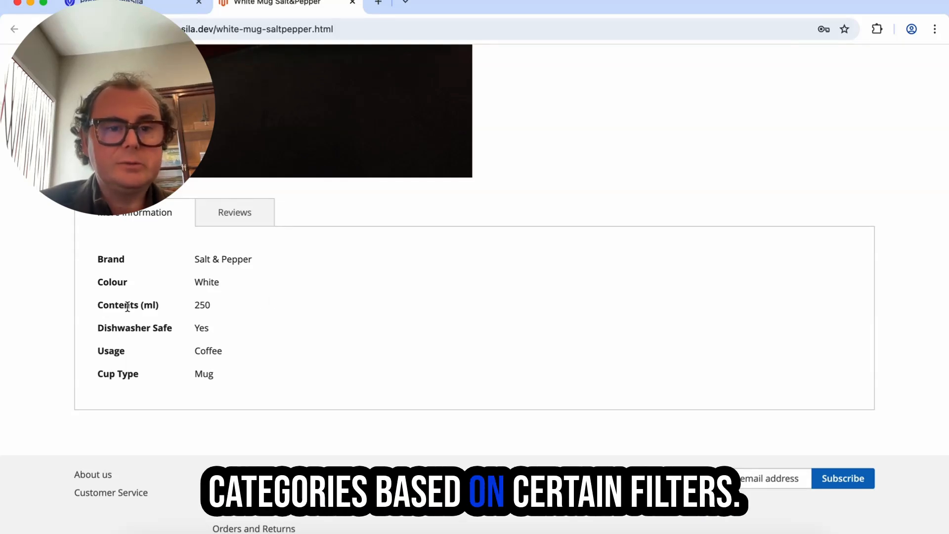
scroll(233, 319, up, 3)
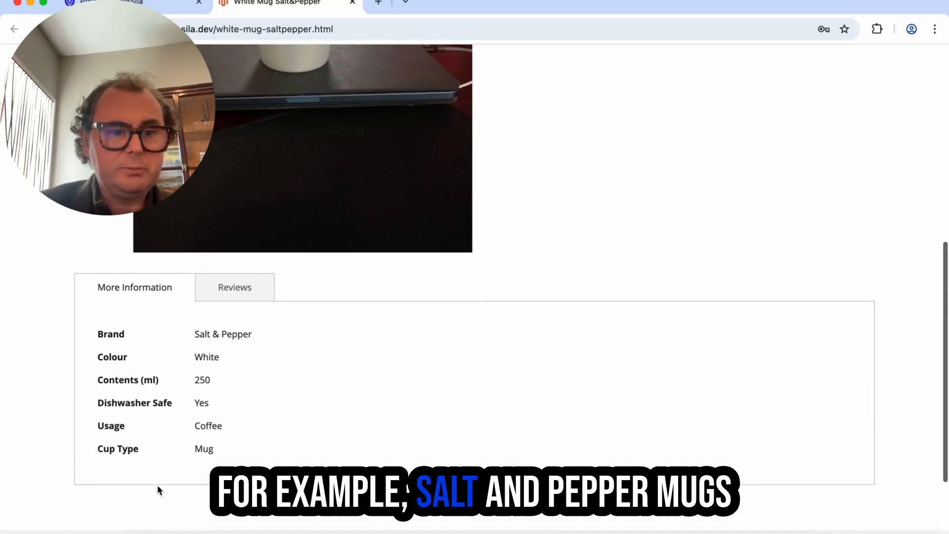
scroll(289, 447, up, 5)
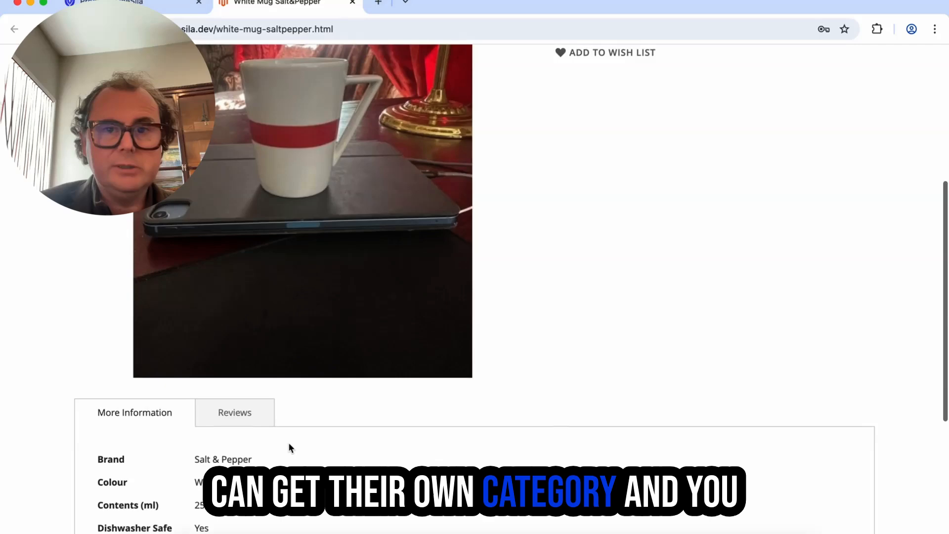
scroll(289, 447, up, 10)
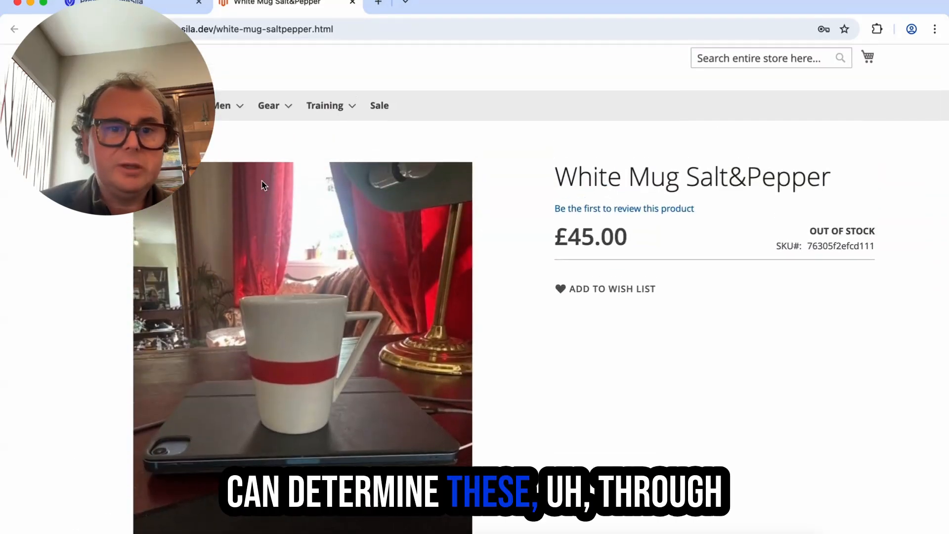
scroll(394, 216, down, 10)
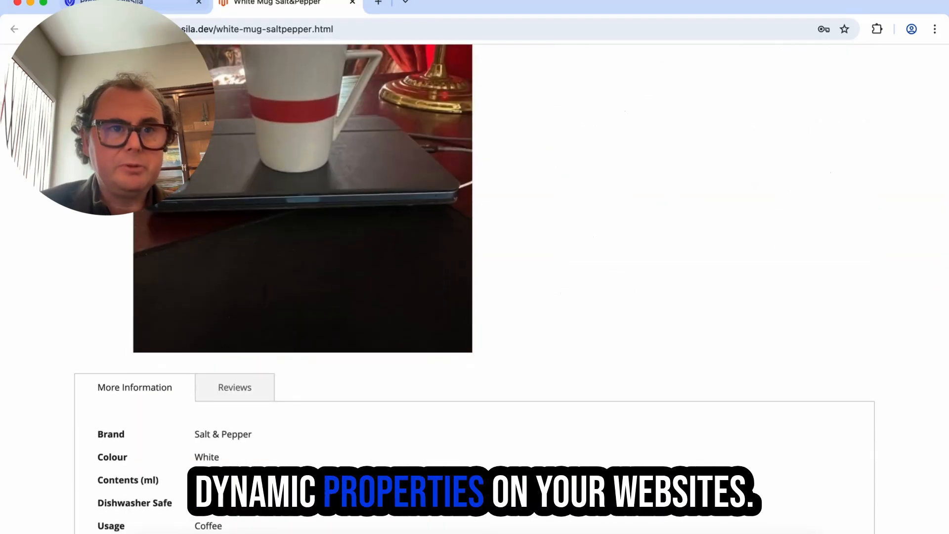
Switch back to OneSila and generate the English short description in the White Mug Salt&Pepper product's content.
click(151, 5)
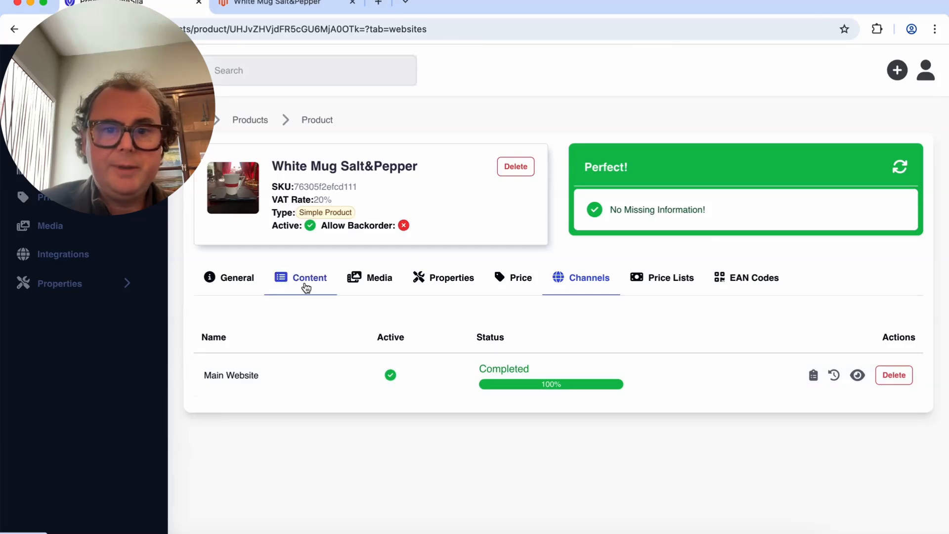
click(302, 280)
scroll(445, 349, down, 3)
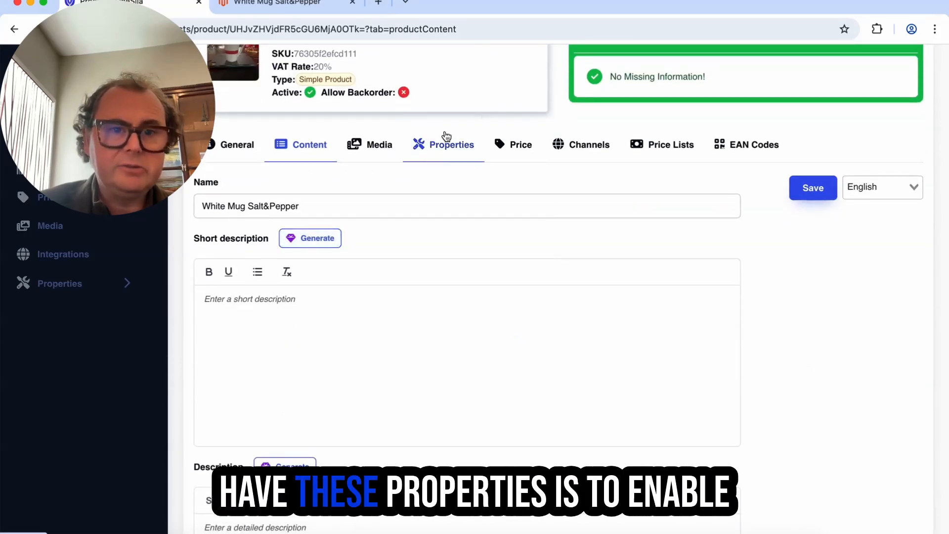
click(327, 241)
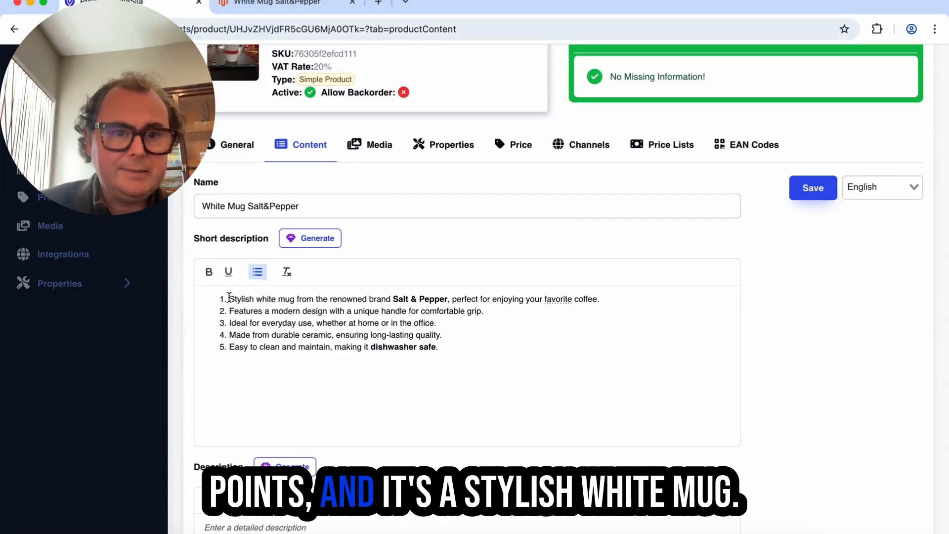
Read through the generated short description, checking how its bullet points use the colour, brand, design, material and dishwasher-safe details.
triple_click(238, 299)
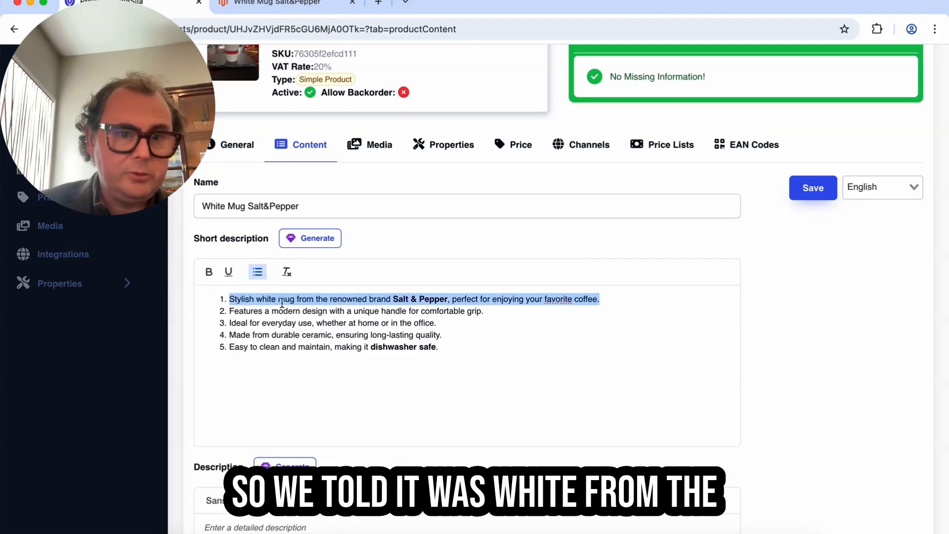
double_click(266, 300)
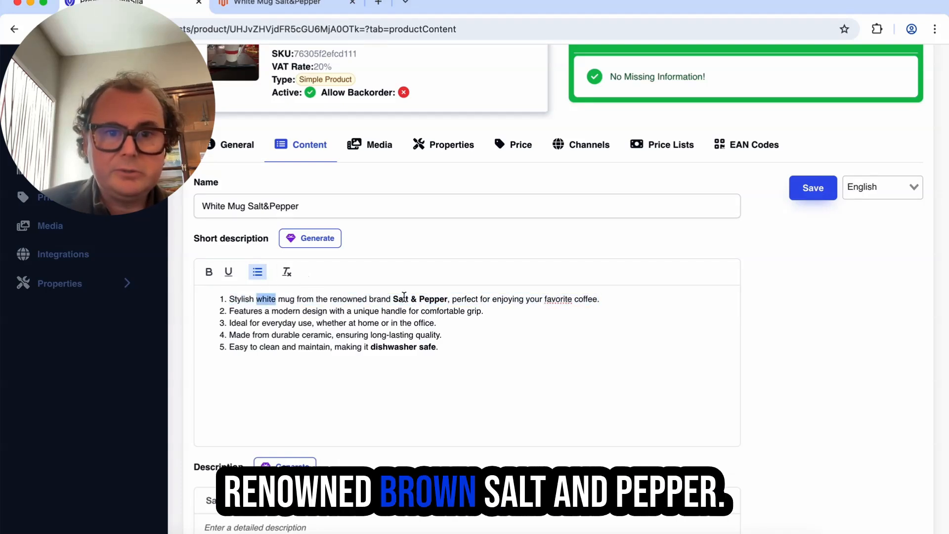
drag(404, 299, 441, 299)
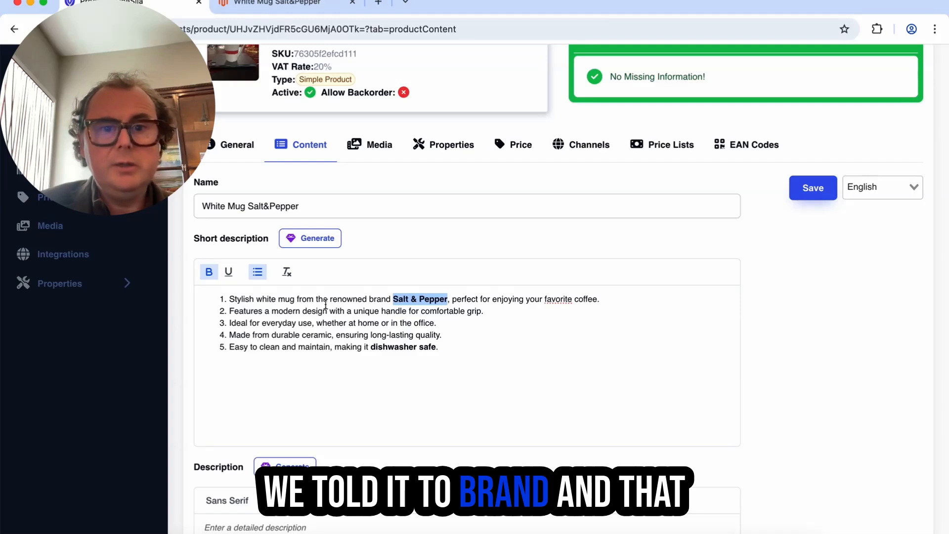
double_click(315, 310)
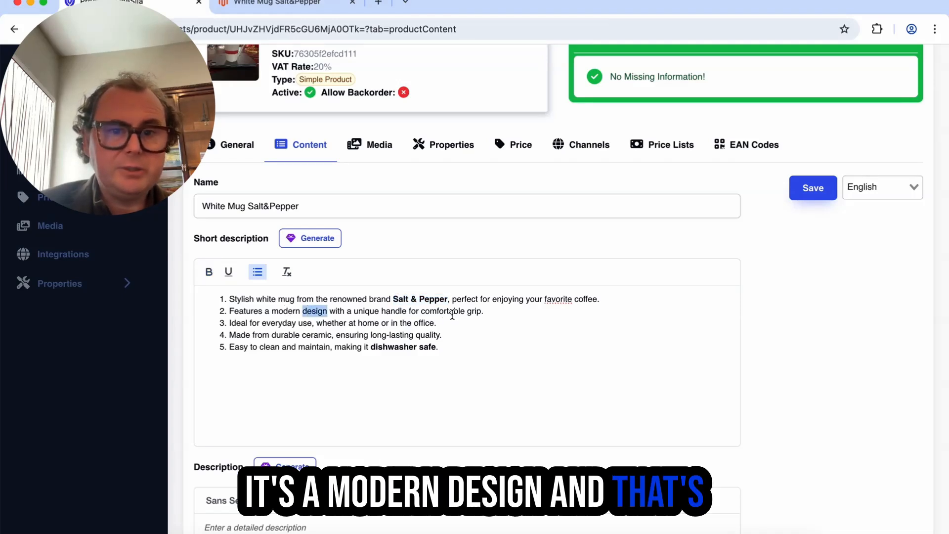
triple_click(484, 310)
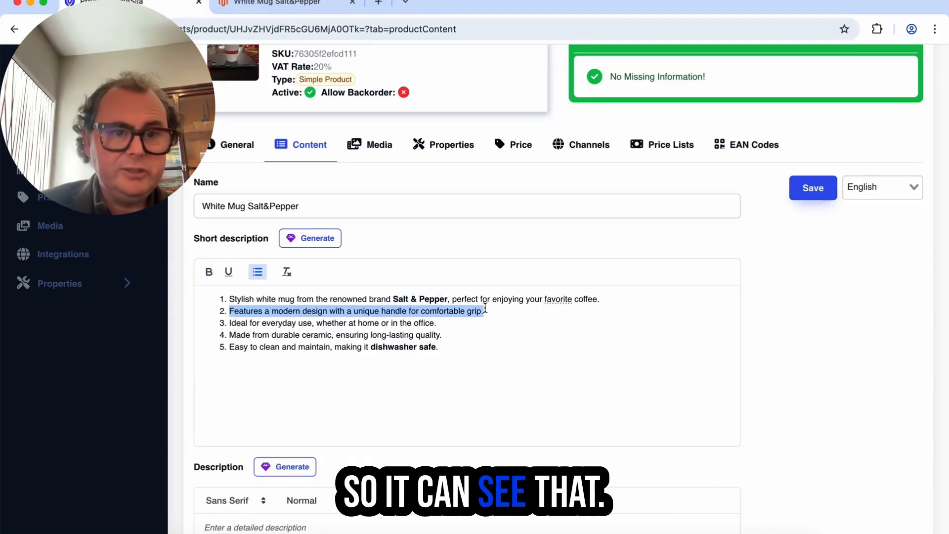
triple_click(442, 335)
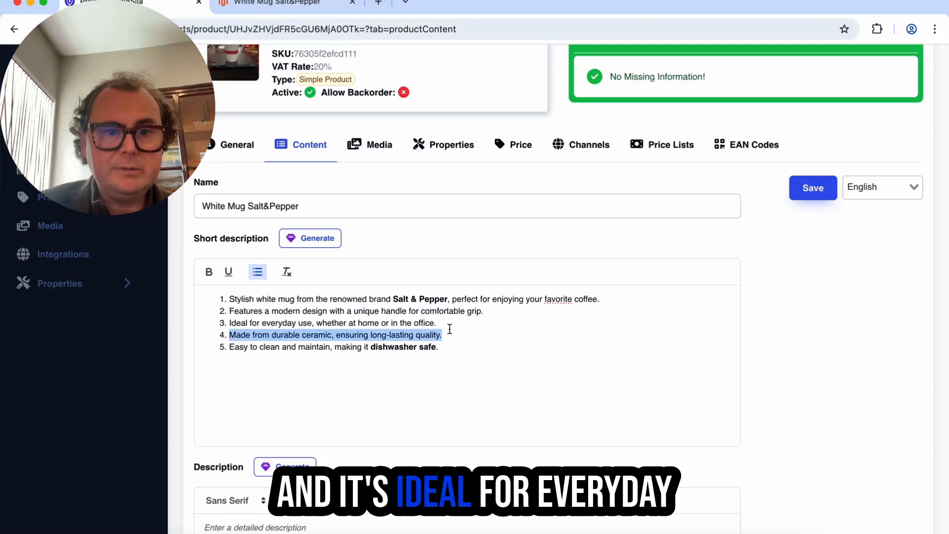
click(458, 327)
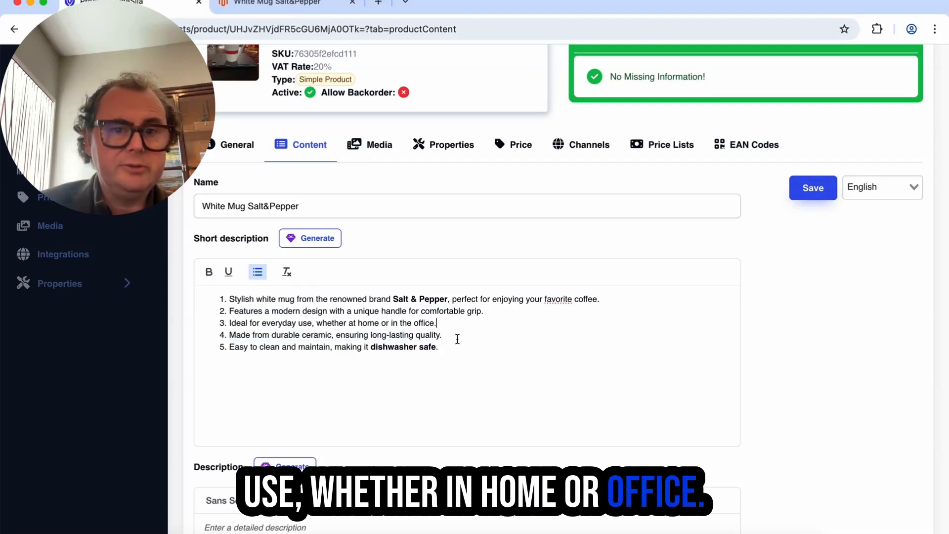
click(442, 335)
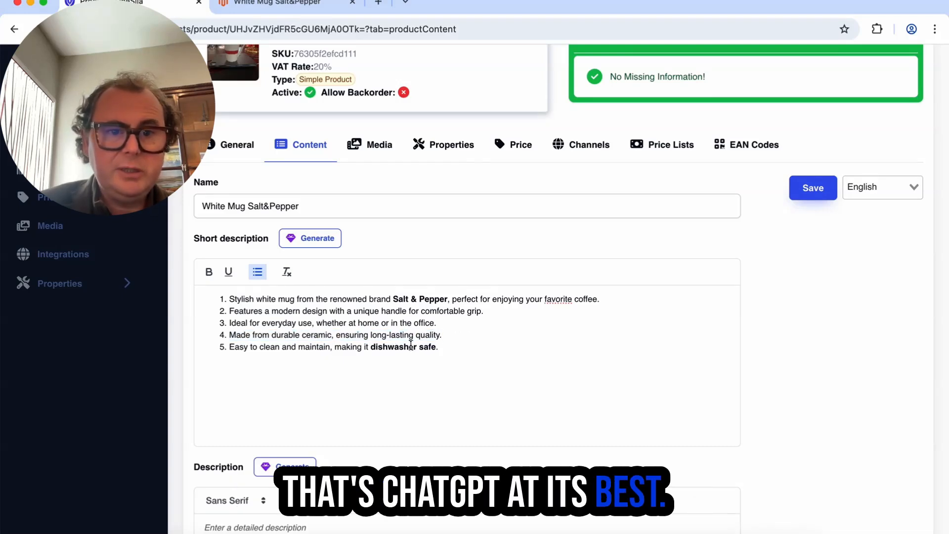
drag(307, 338, 281, 338)
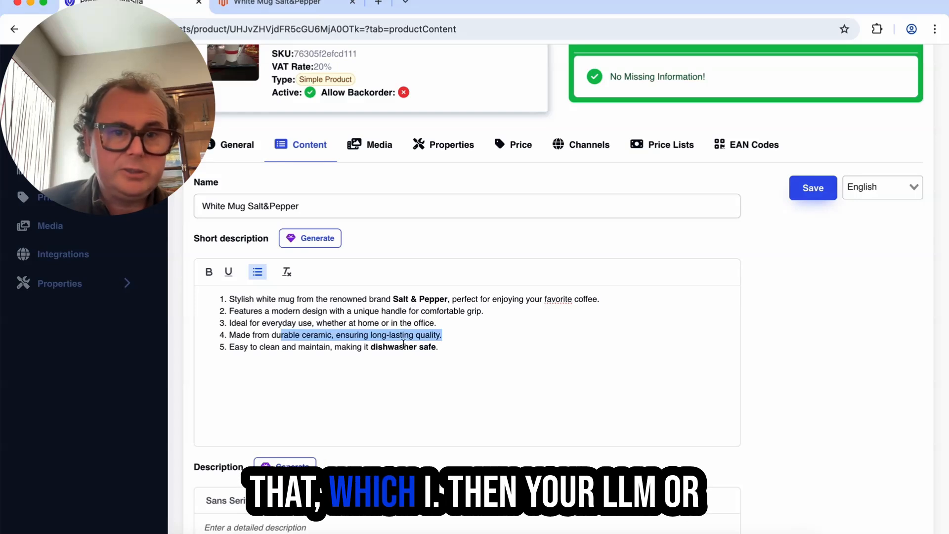
click(400, 328)
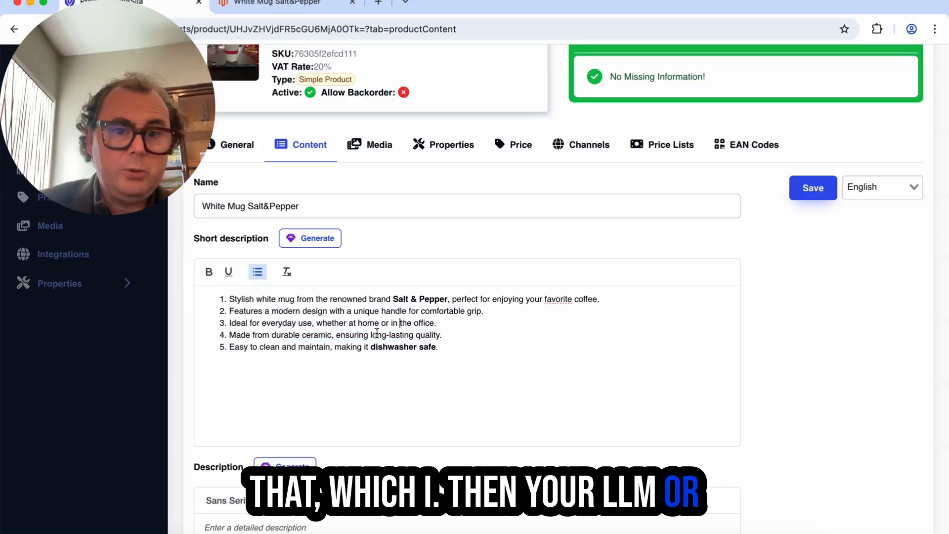
drag(370, 334, 442, 335)
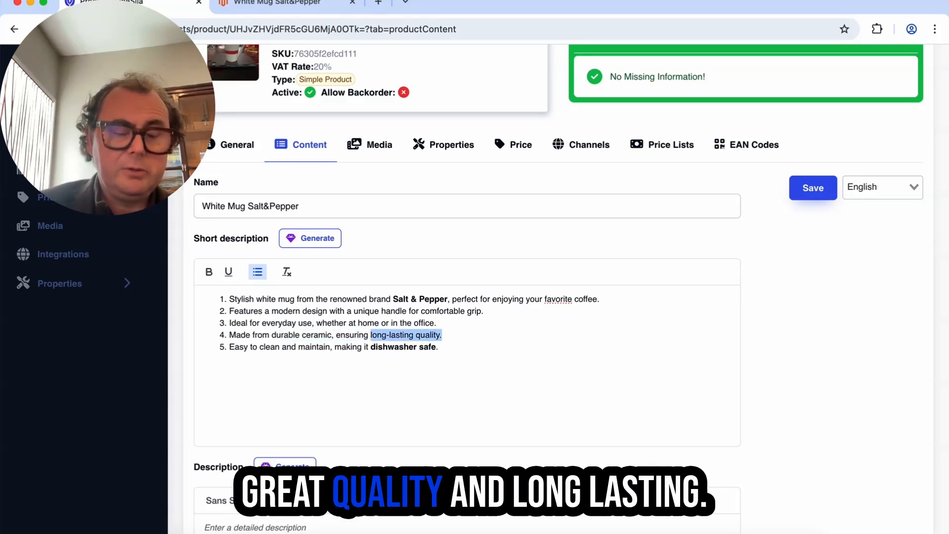
click(277, 353)
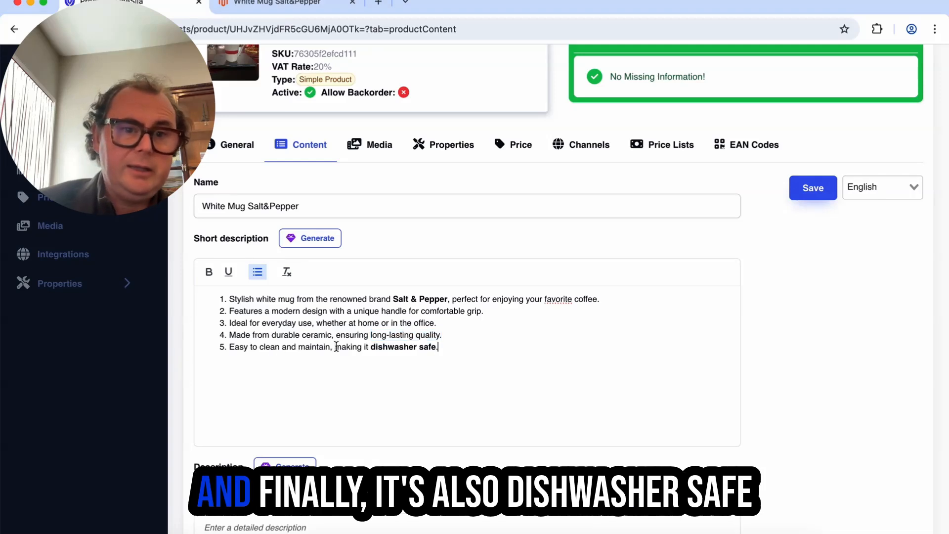
triple_click(260, 351)
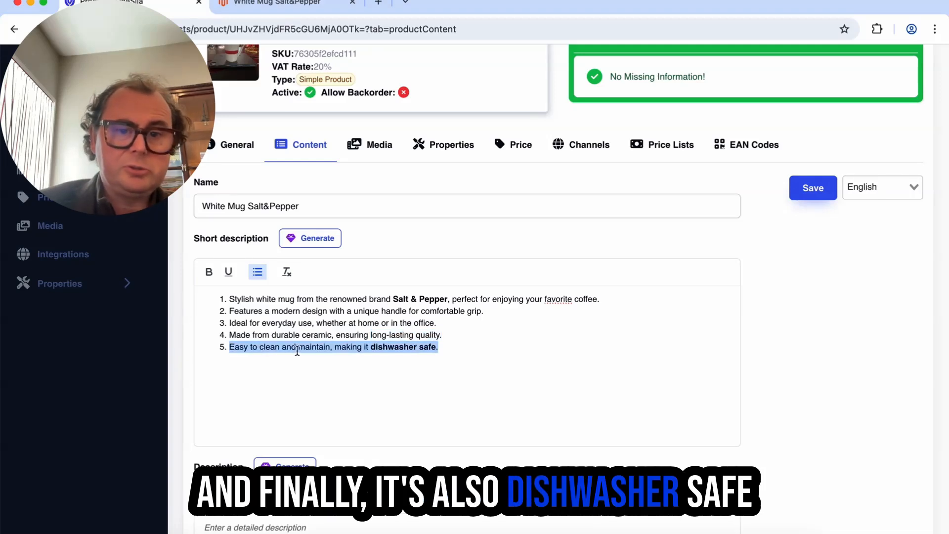
Save the product content with the generated short description.
scroll(413, 356, down, 2)
scroll(415, 359, up, 2)
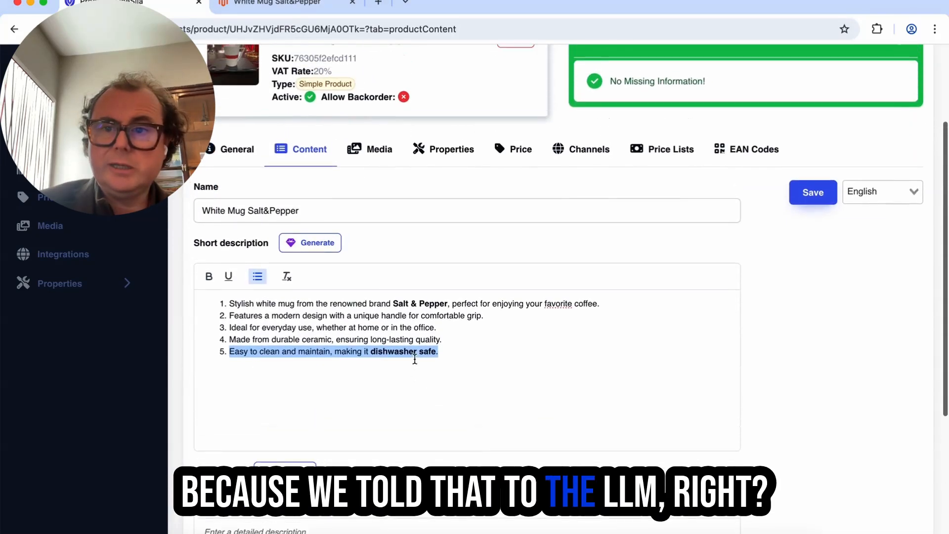
click(812, 208)
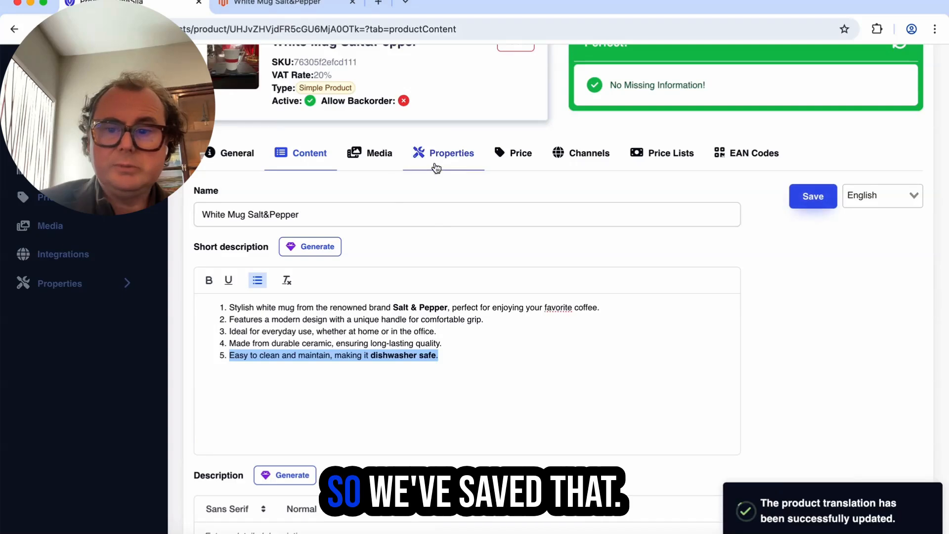
Open the product's Main Website page from its channel entry, close the older duplicate page, and examine the short description and attributes.
click(579, 157)
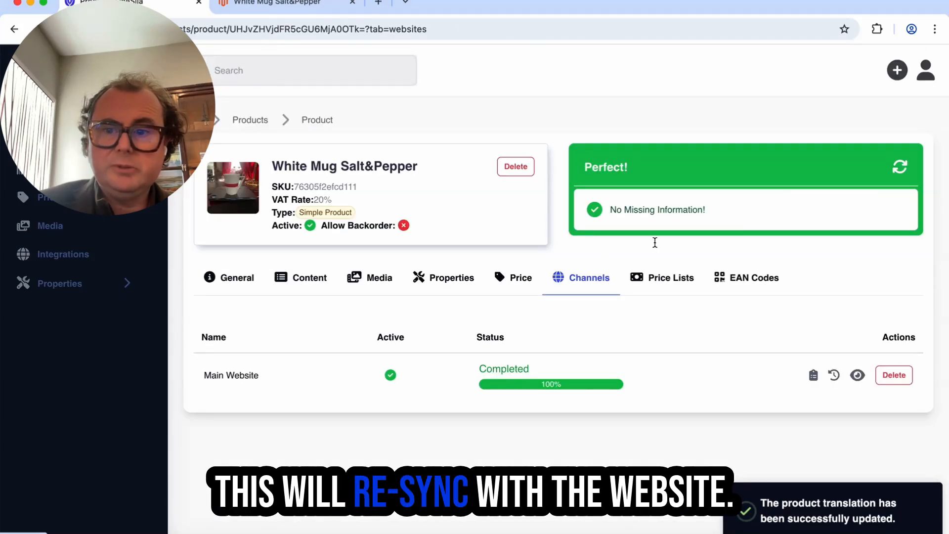
click(859, 377)
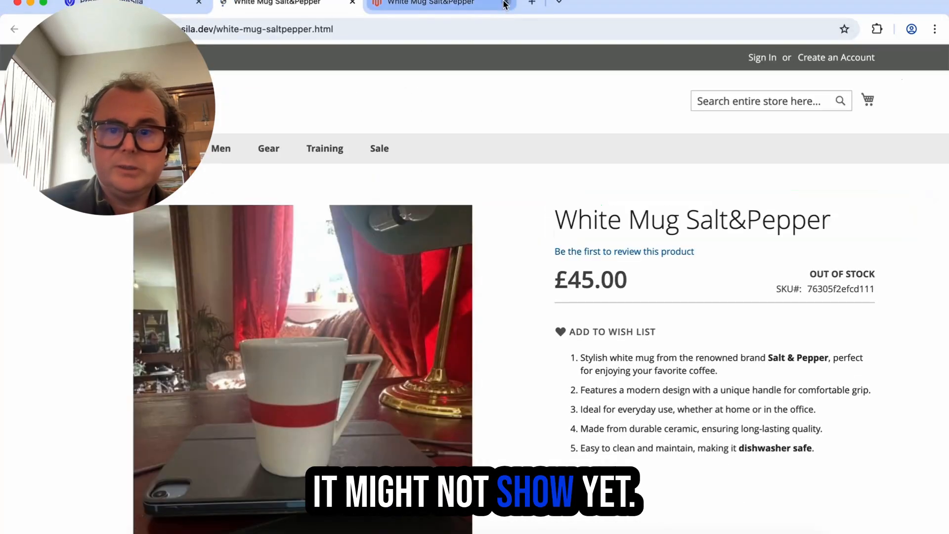
click(506, 2)
scroll(562, 338, down, 3)
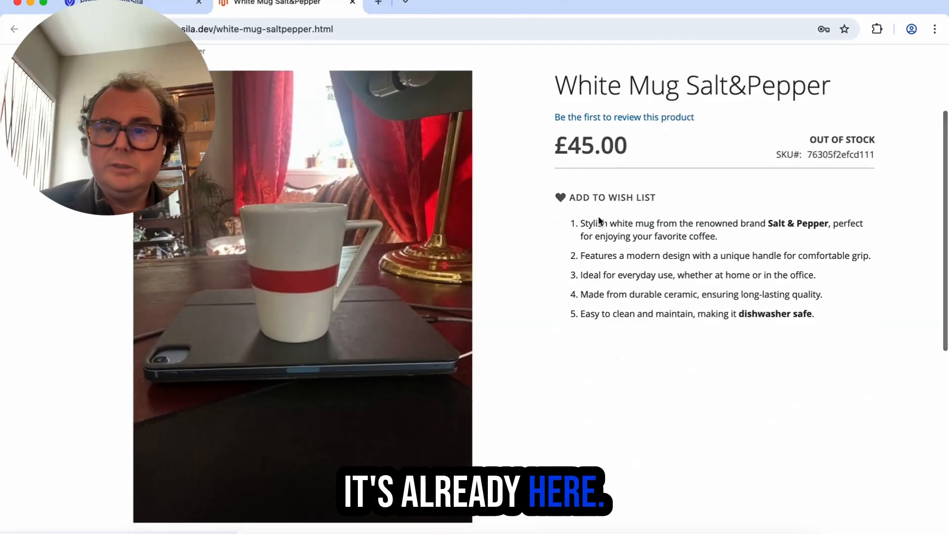
drag(581, 223, 815, 316)
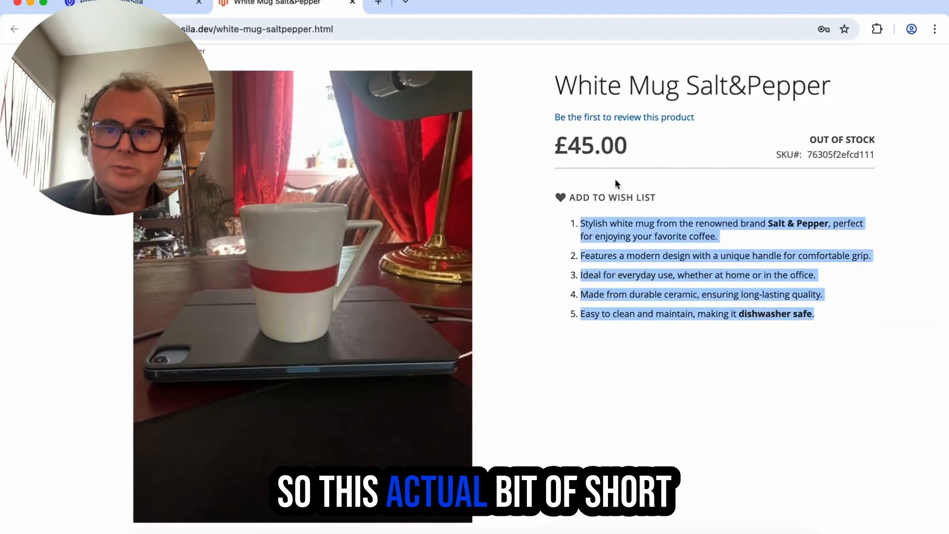
scroll(613, 349, down, 5)
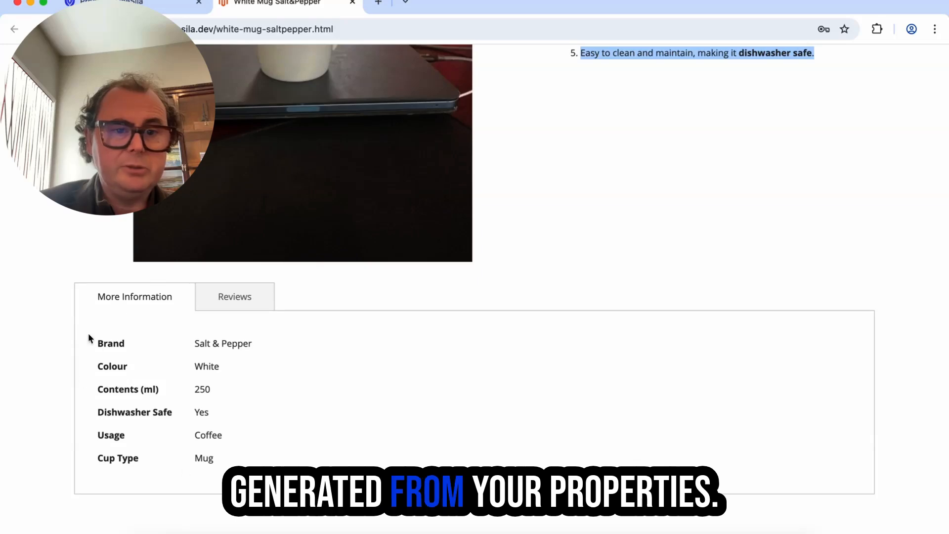
scroll(324, 429, up, 5)
Return to the product in OneSila and review its property values.
click(147, 5)
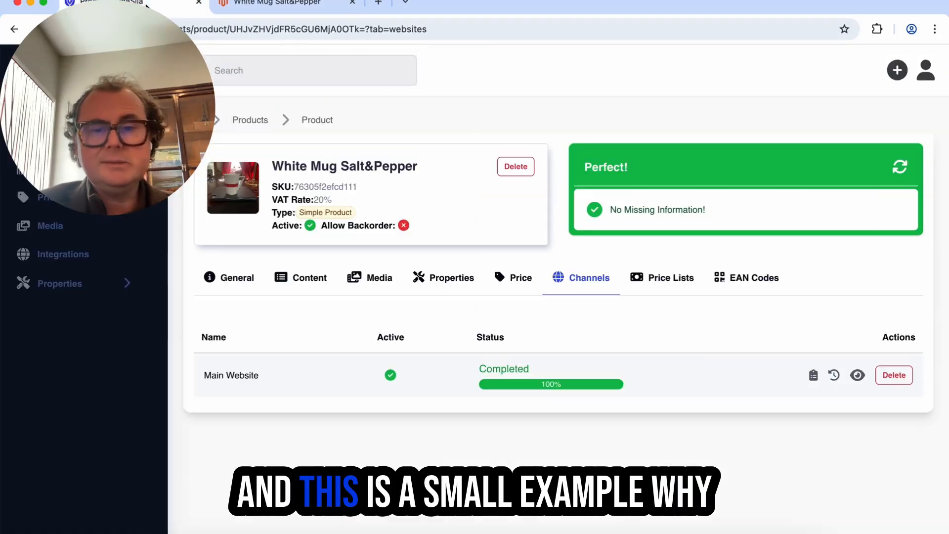
click(450, 278)
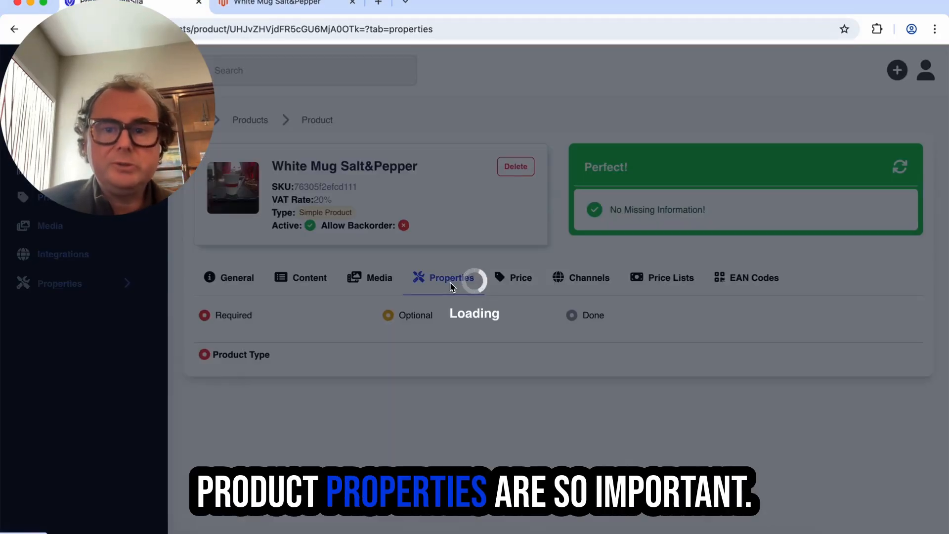
scroll(451, 287, down, 2)
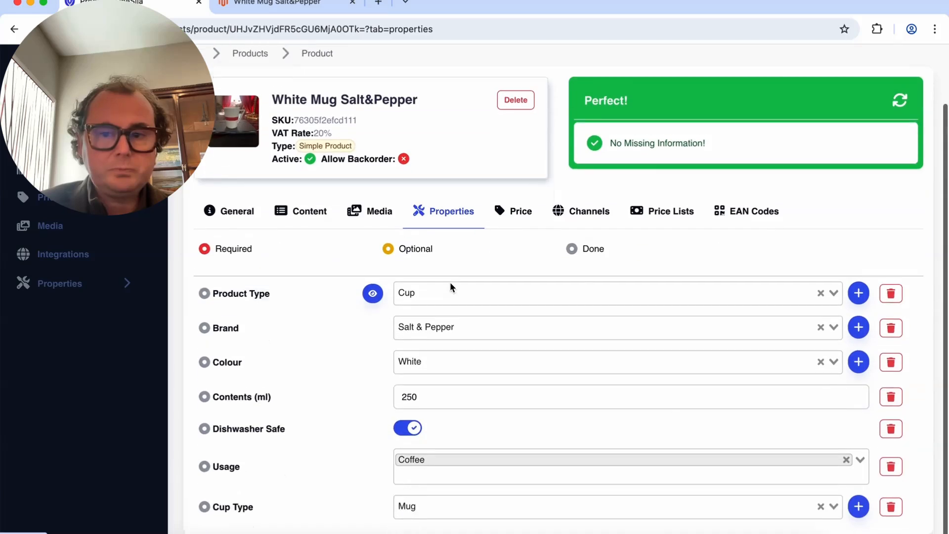
Start creating a new property from the properties overview and proceed to the choice of its type.
click(74, 284)
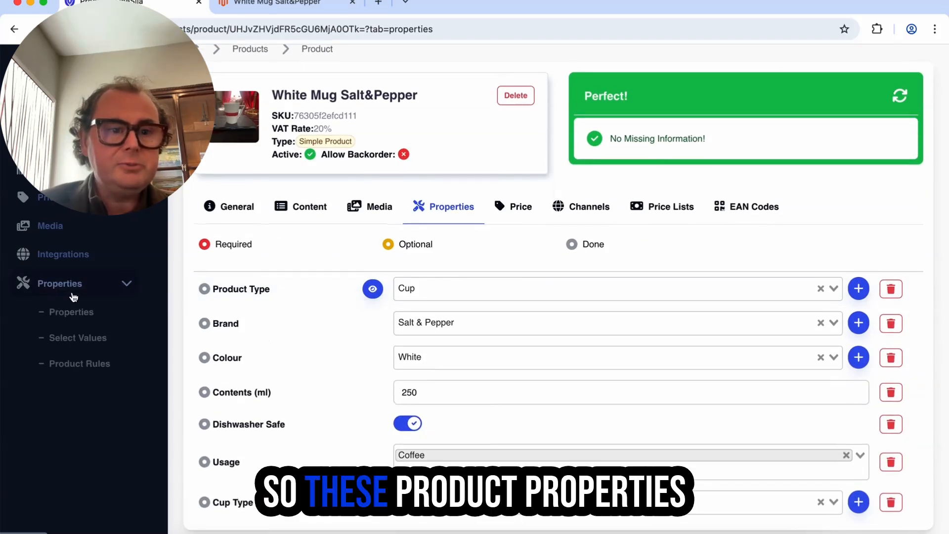
click(70, 311)
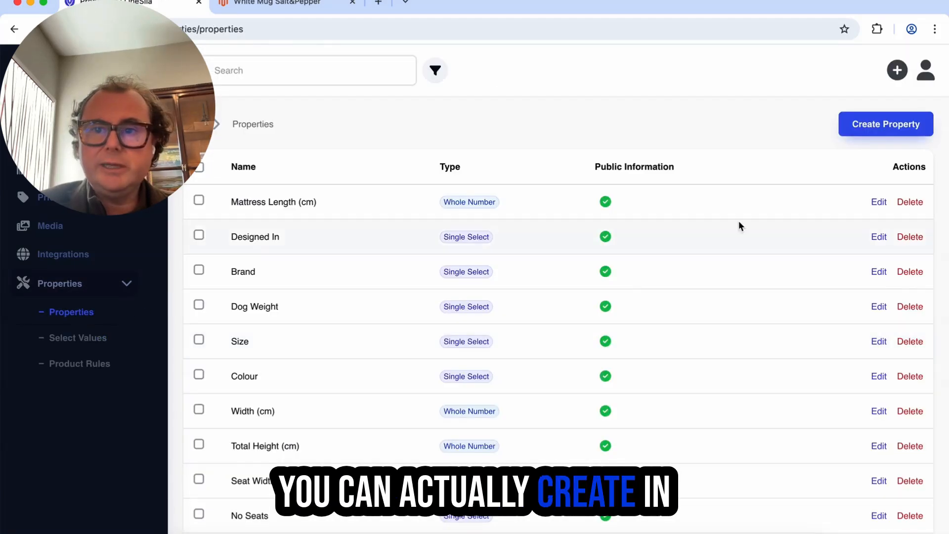
click(859, 124)
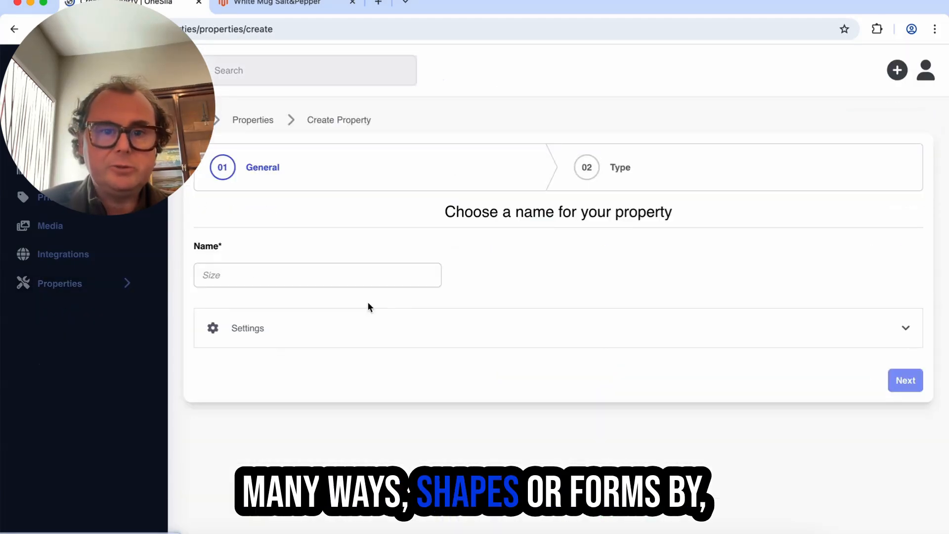
click(369, 276)
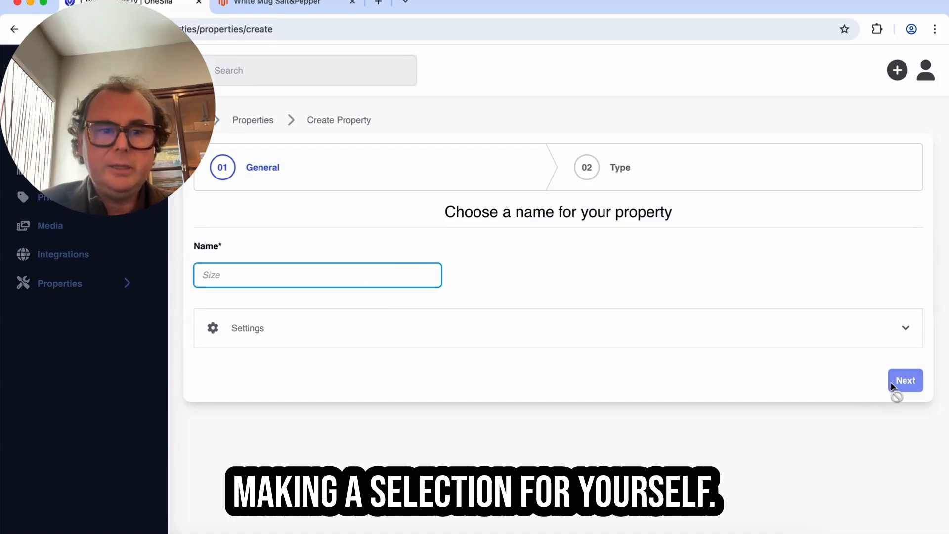
click(907, 384)
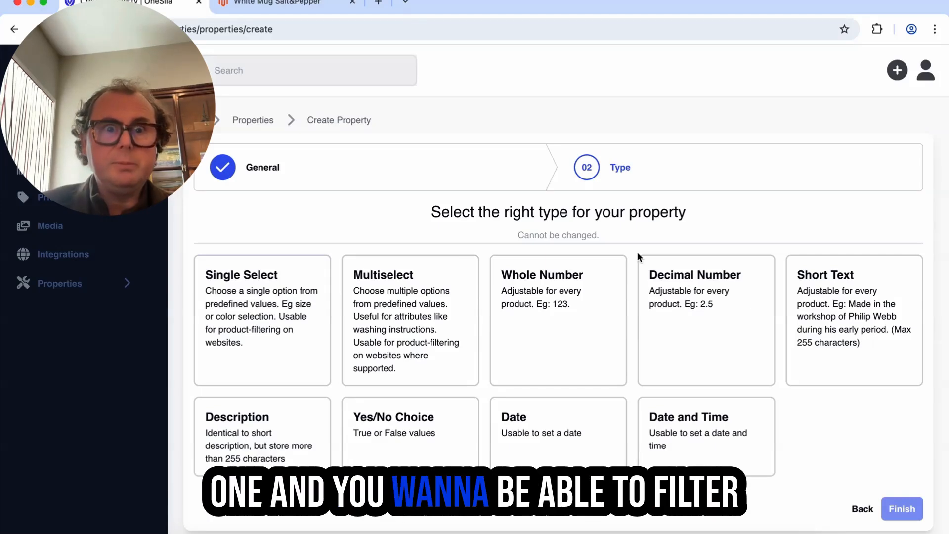
Preview the Single Select type and the Whole Number type for the new property.
click(273, 343)
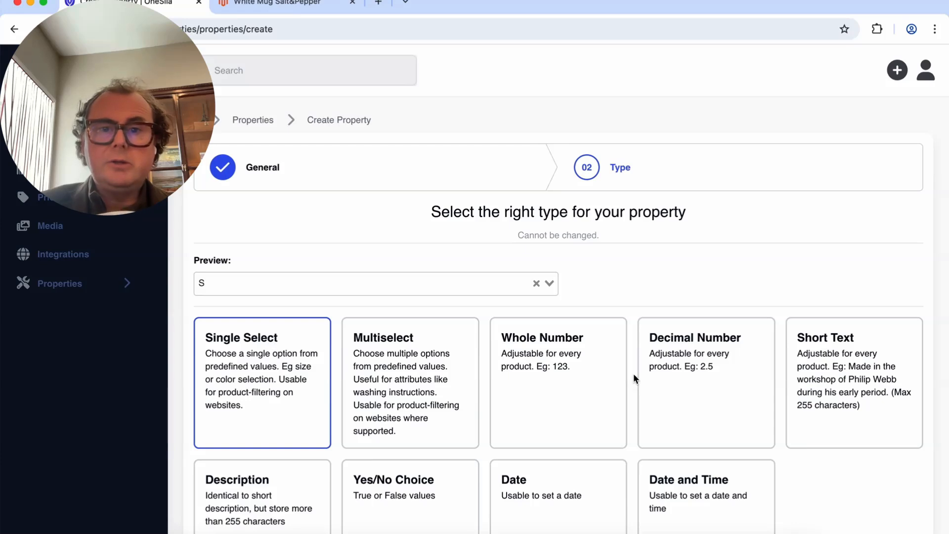
scroll(634, 373, down, 2)
click(550, 340)
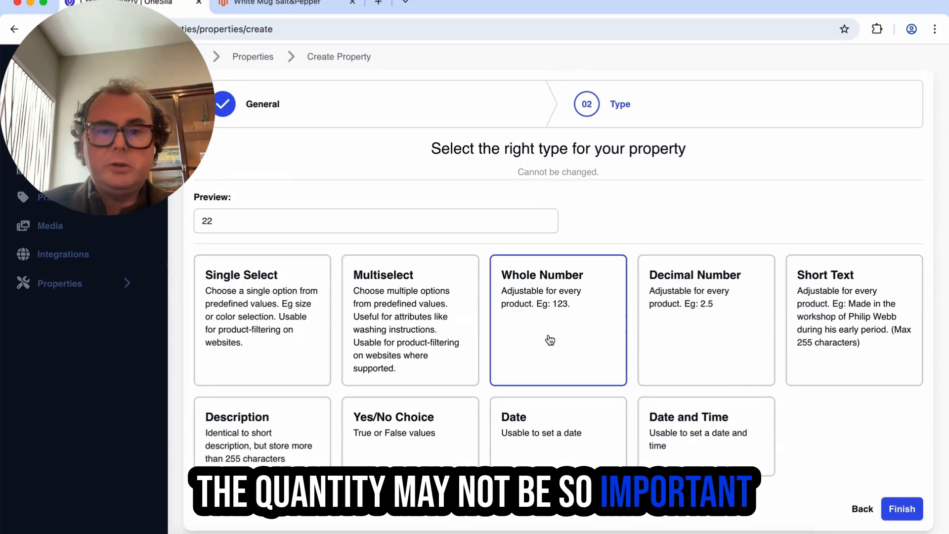